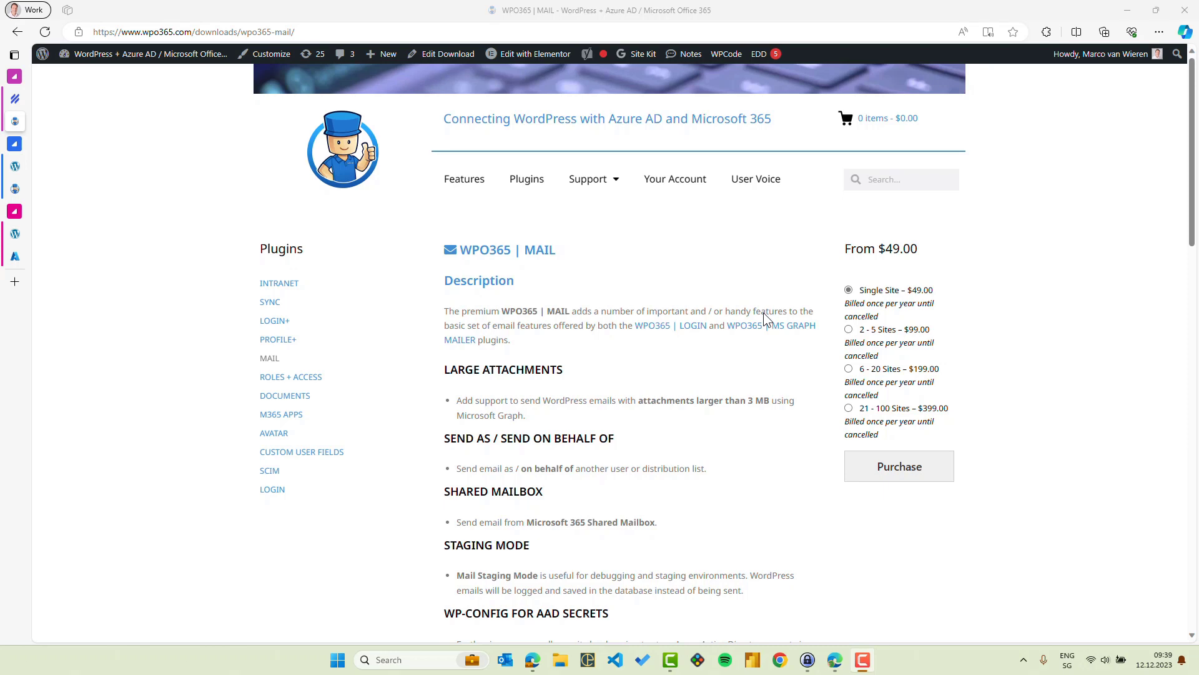
- Scroll through the WPO365 | MAIL premium feature list
scroll(706, 394, "down", 4)
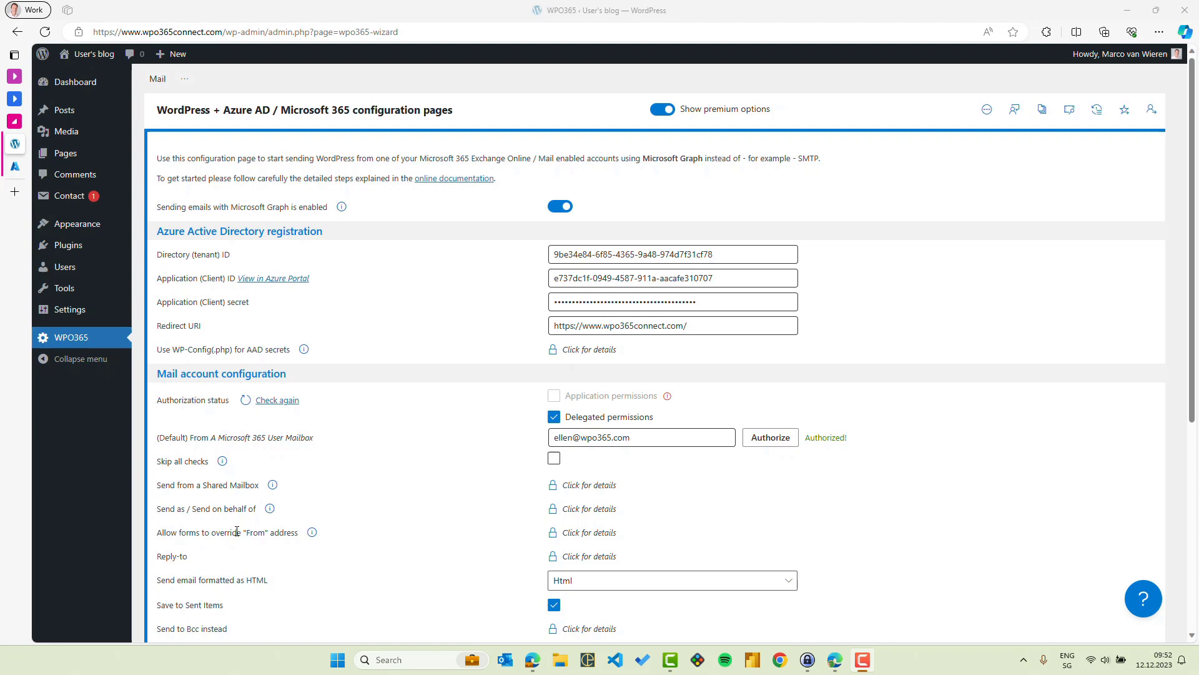
- Upload wpo365-mail.zip as a new plugin, then install and activate WPO365 | MAIL
left_click(583, 511)
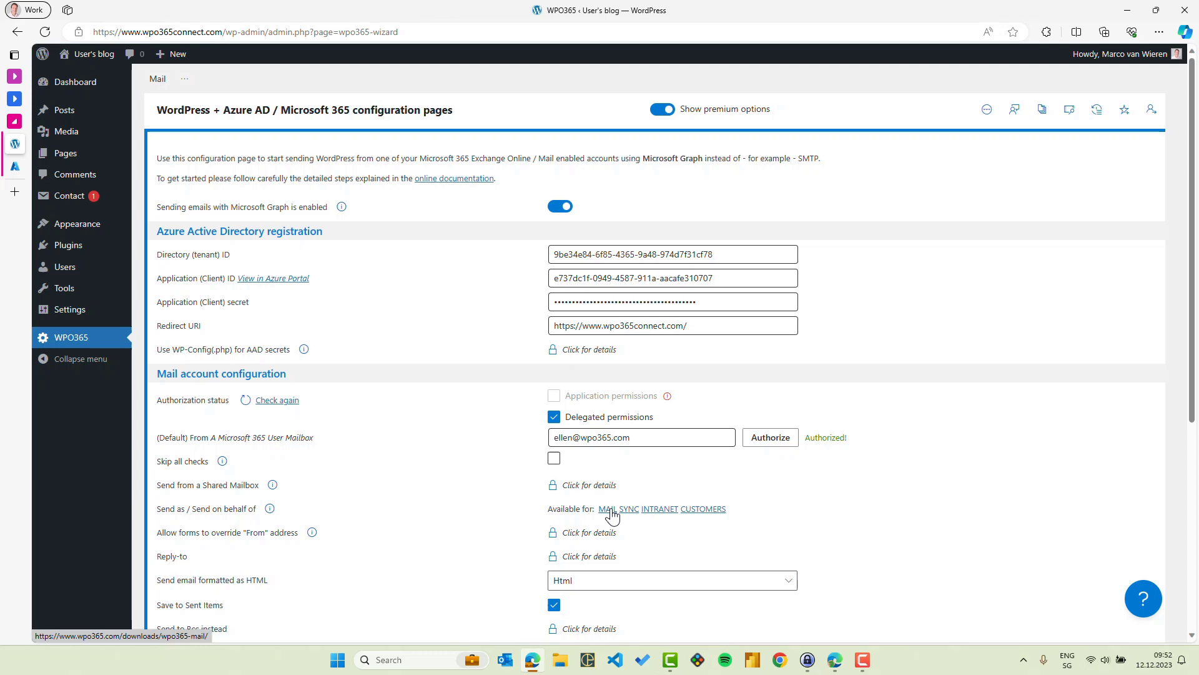
mouse_move(122, 249)
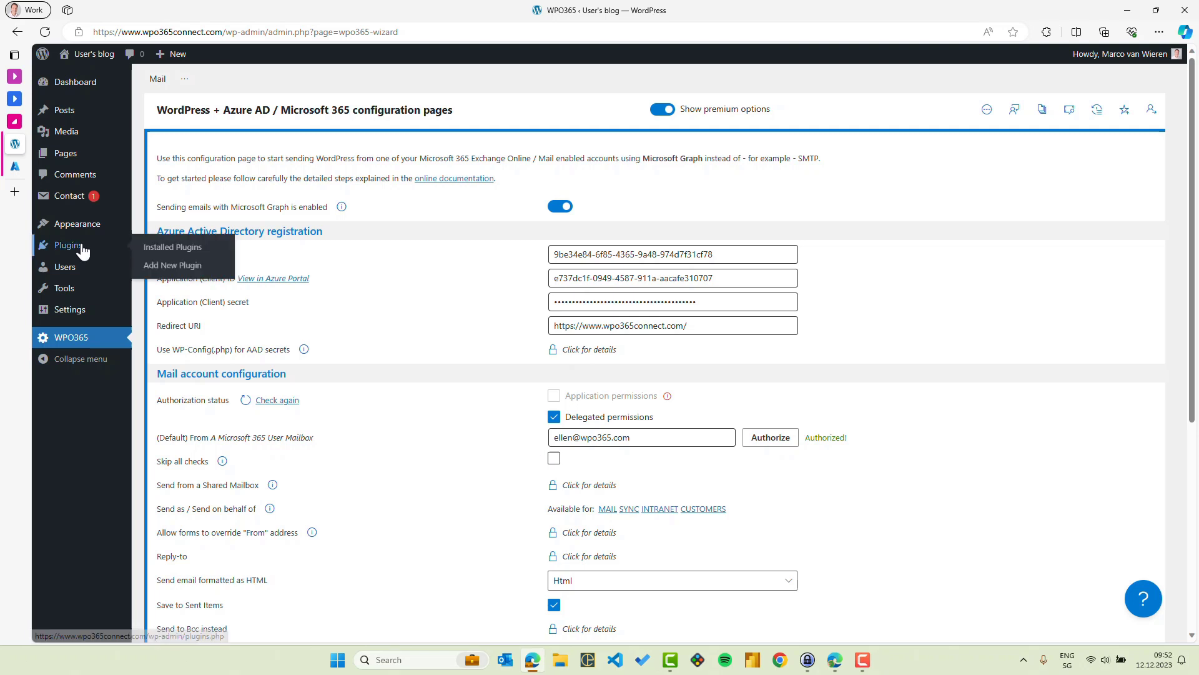
left_click(174, 266)
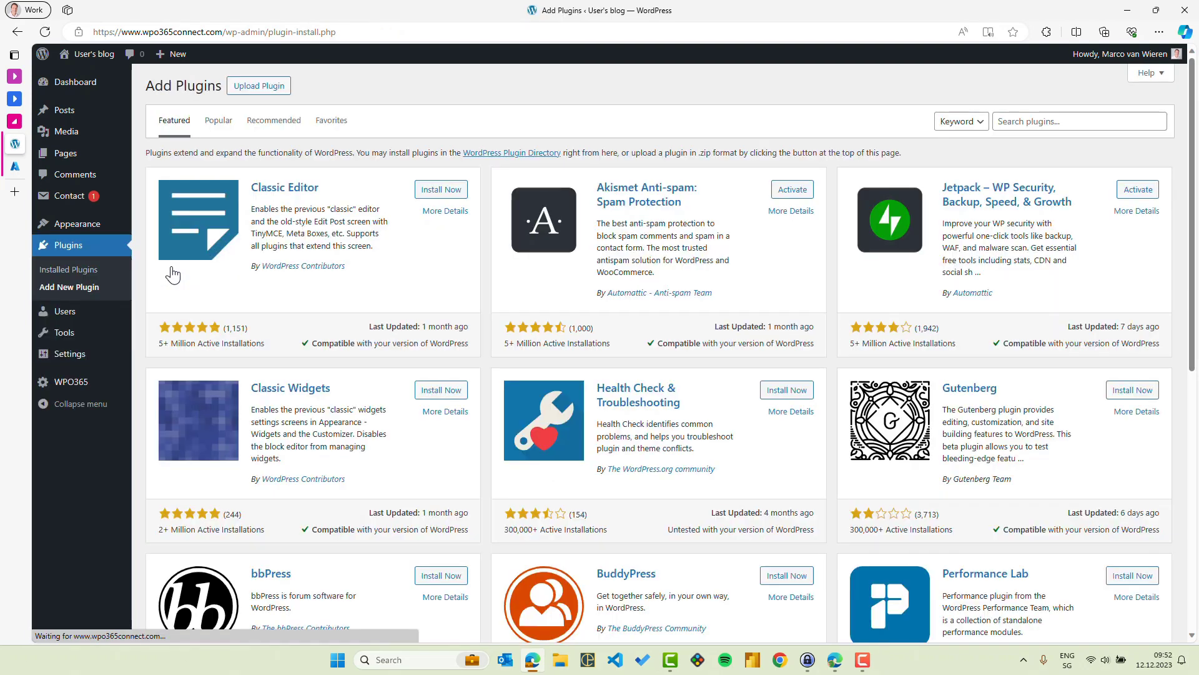
left_click(236, 90)
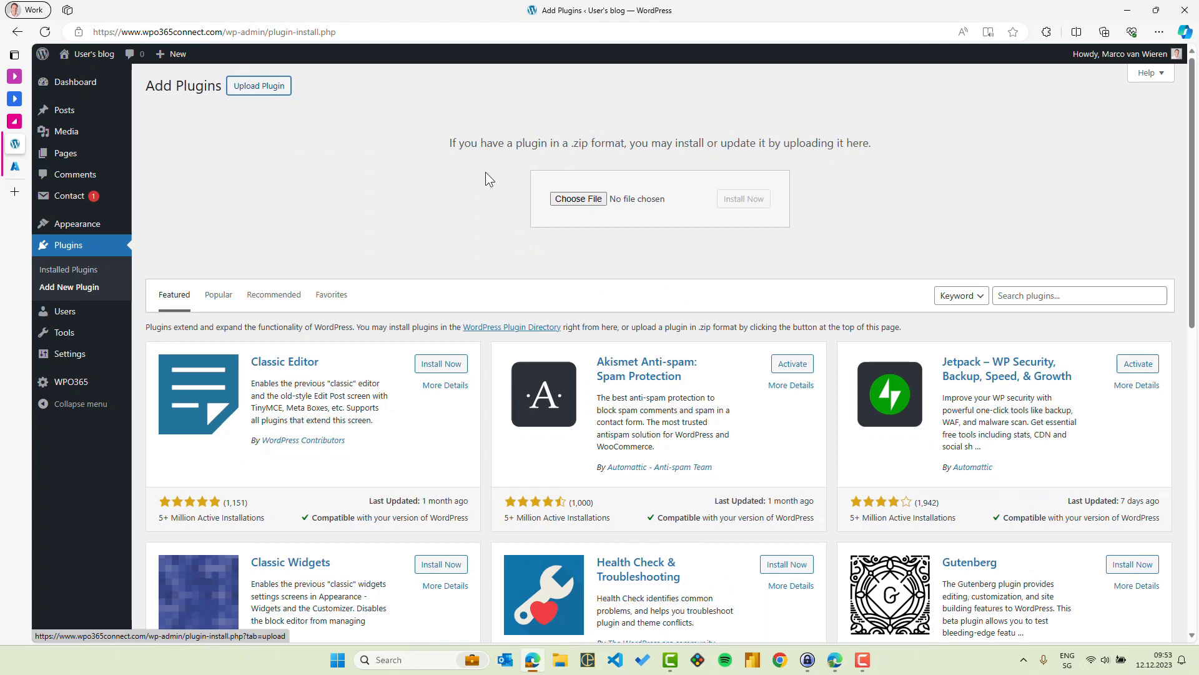
left_click(579, 198)
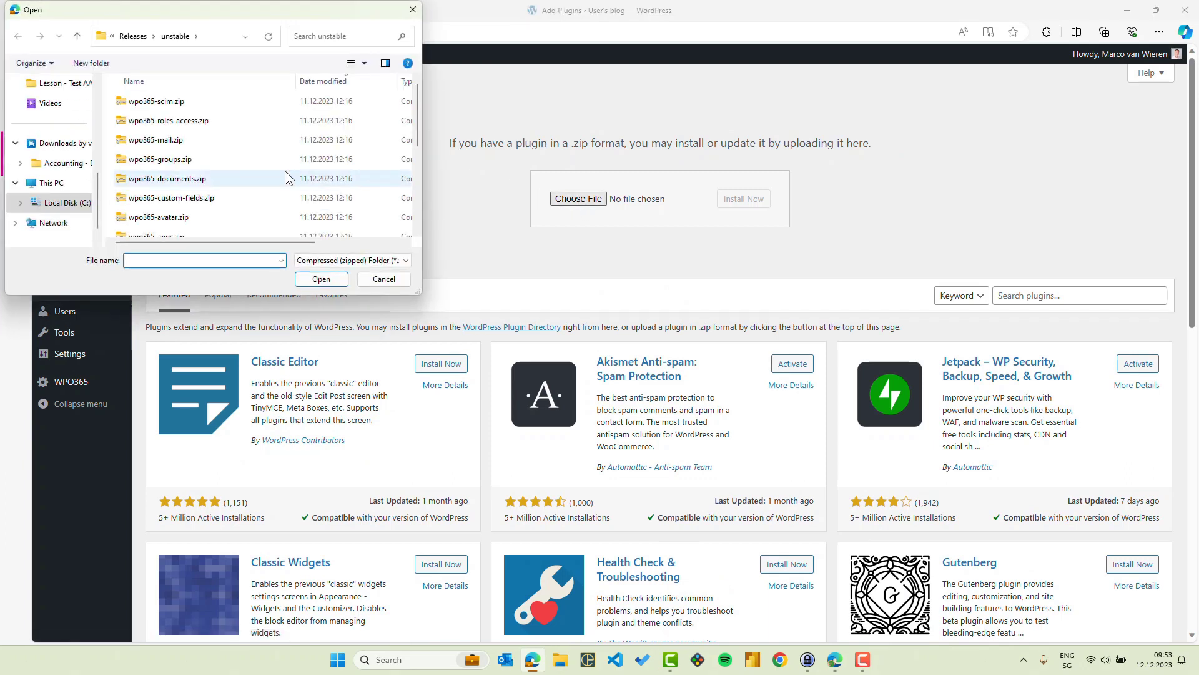
left_click(200, 140)
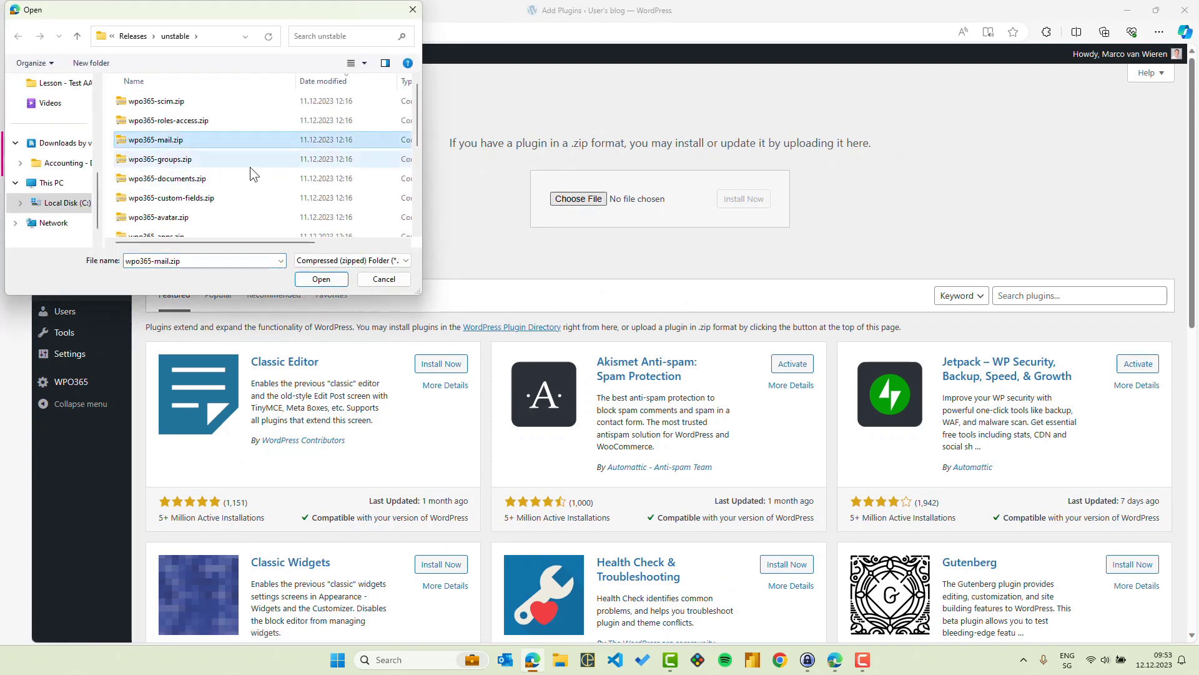
left_click(321, 279)
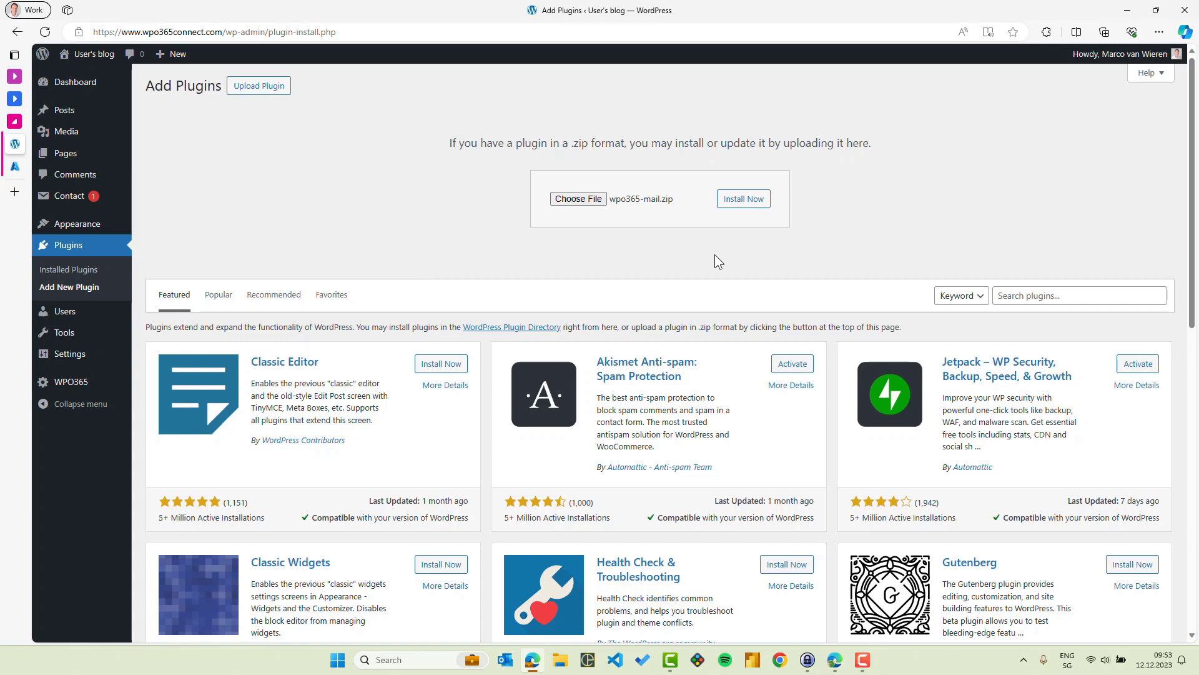
left_click(749, 202)
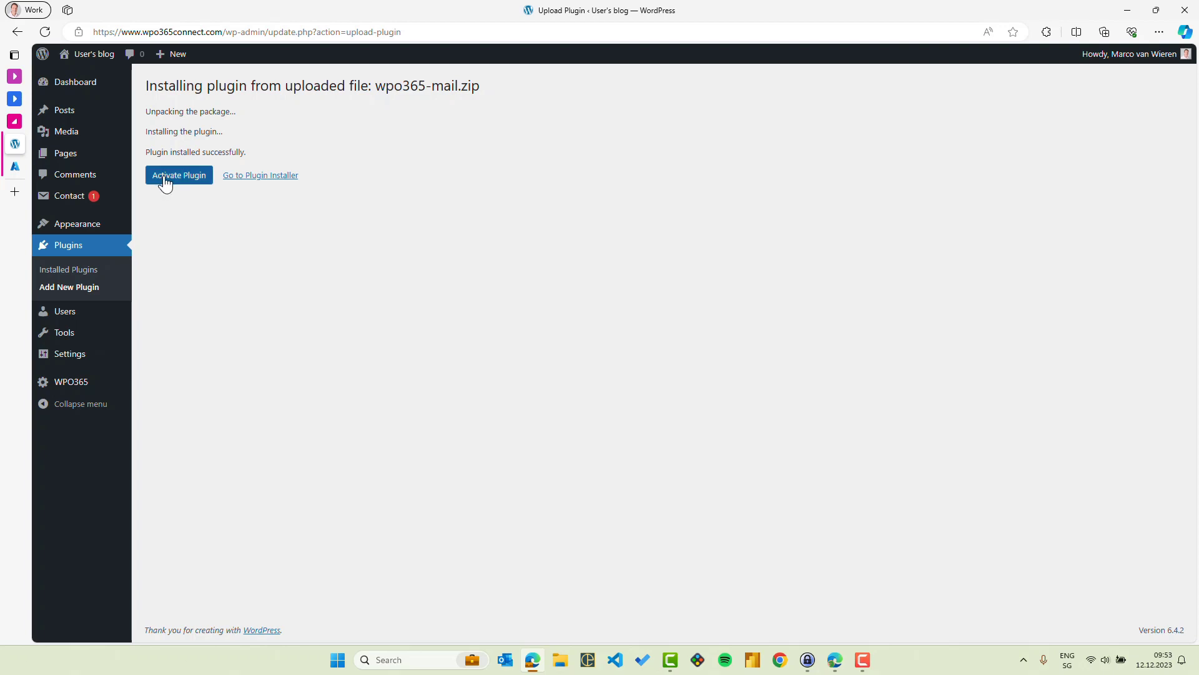
left_click(165, 182)
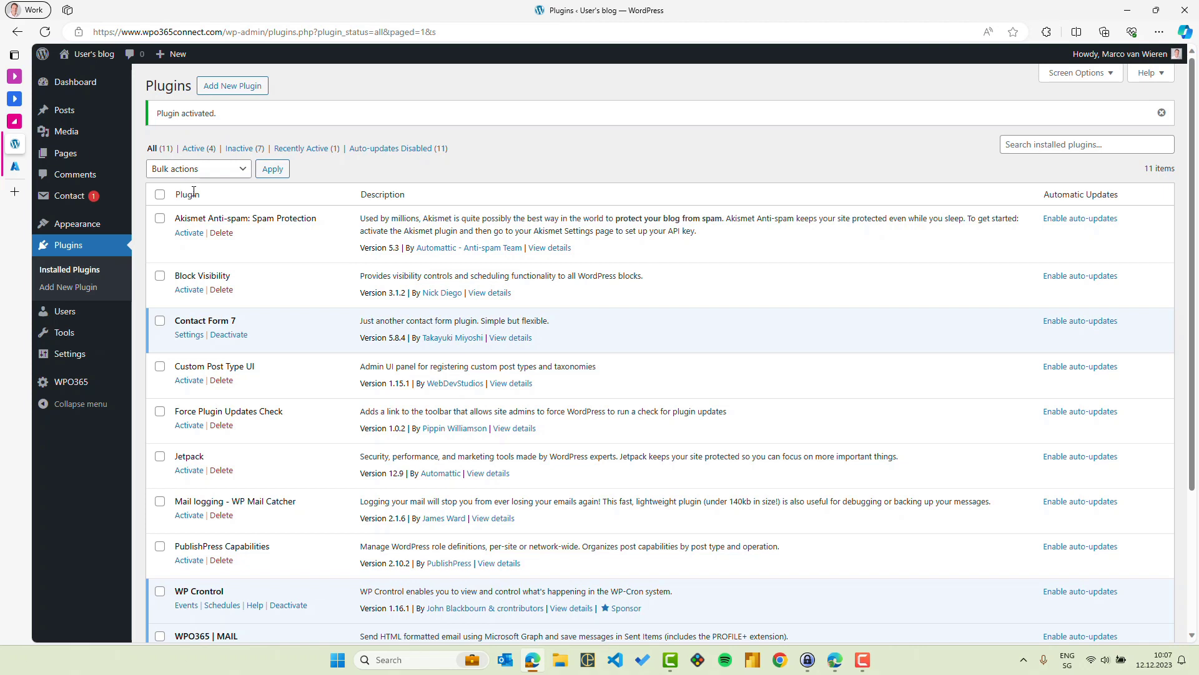
- Reopen the WPO365 mail configuration wizard from the admin sidebar
left_click(81, 390)
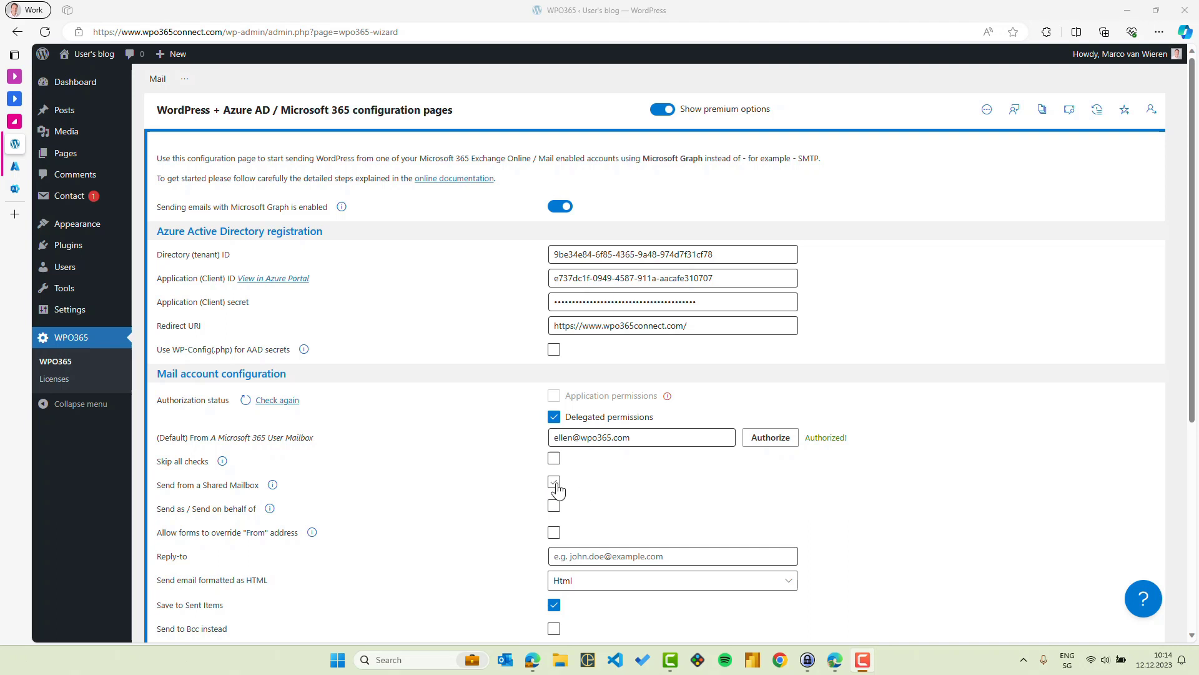
- Enable 'Send from a Shared Mailbox' and enter the sales mailbox address
left_click(555, 483)
left_click(561, 509)
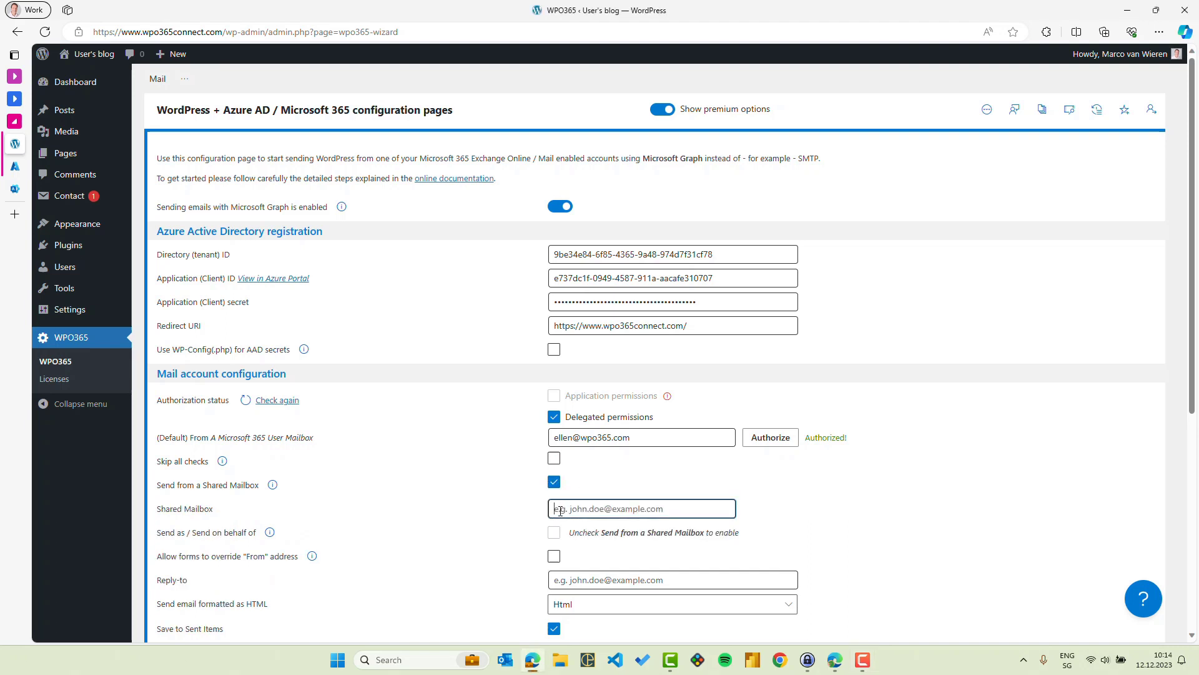
- Switch to the Microsoft 365 shared mailboxes page to view the Sales Inquiries mailbox
left_click(19, 192)
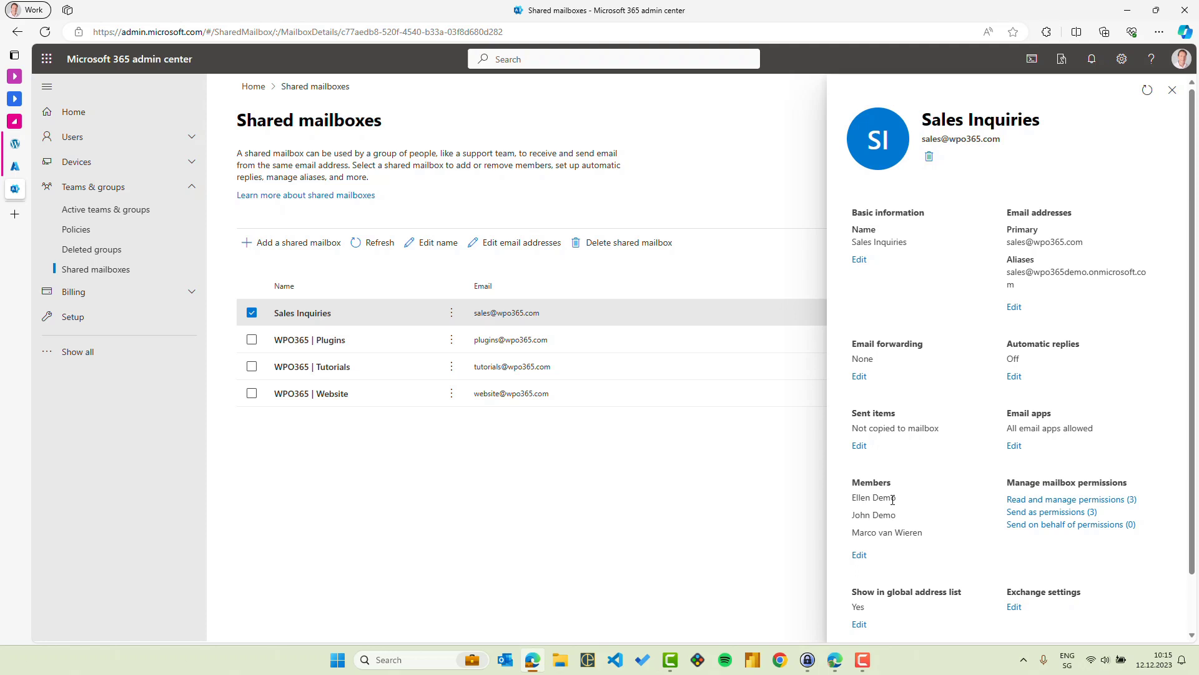
- Enter the demo recipient address for the test email and enable sending it with an attachment
left_click(17, 145)
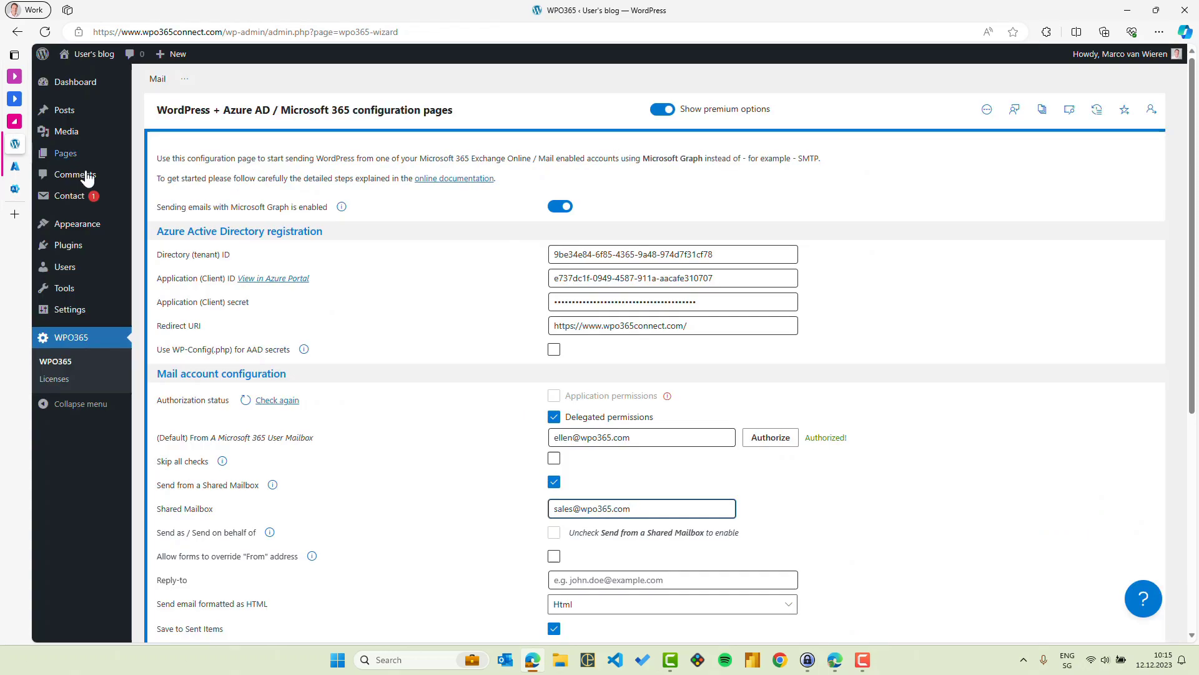
scroll(451, 453, "down", 4)
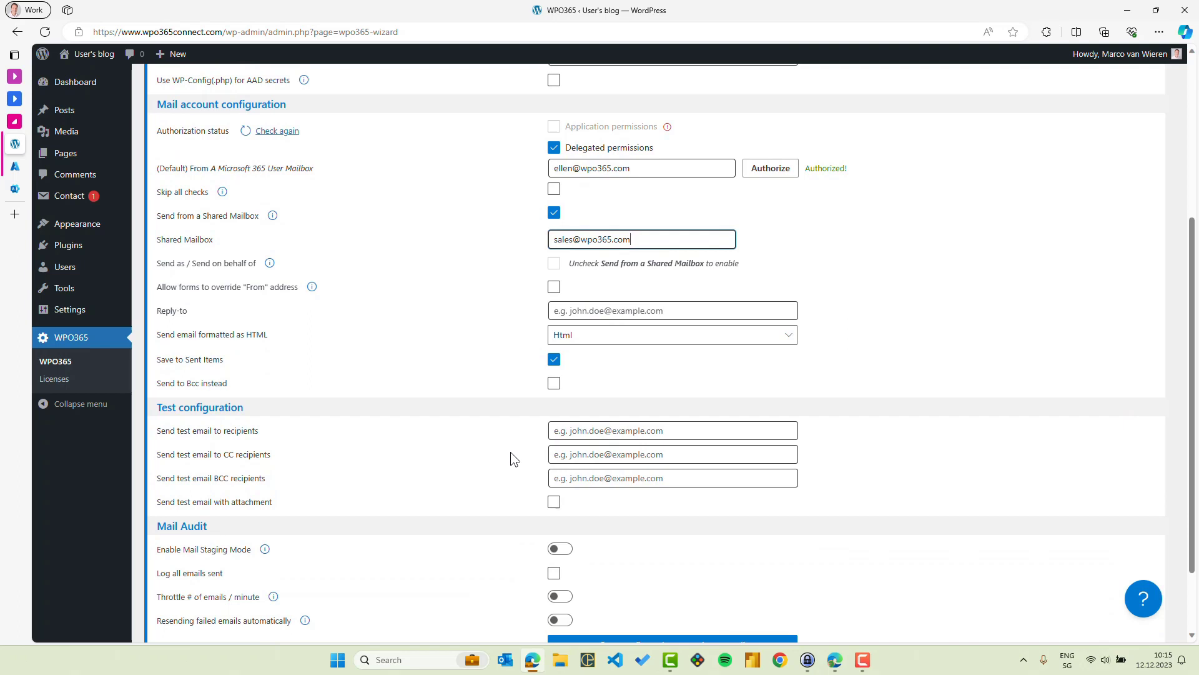
left_click(571, 432)
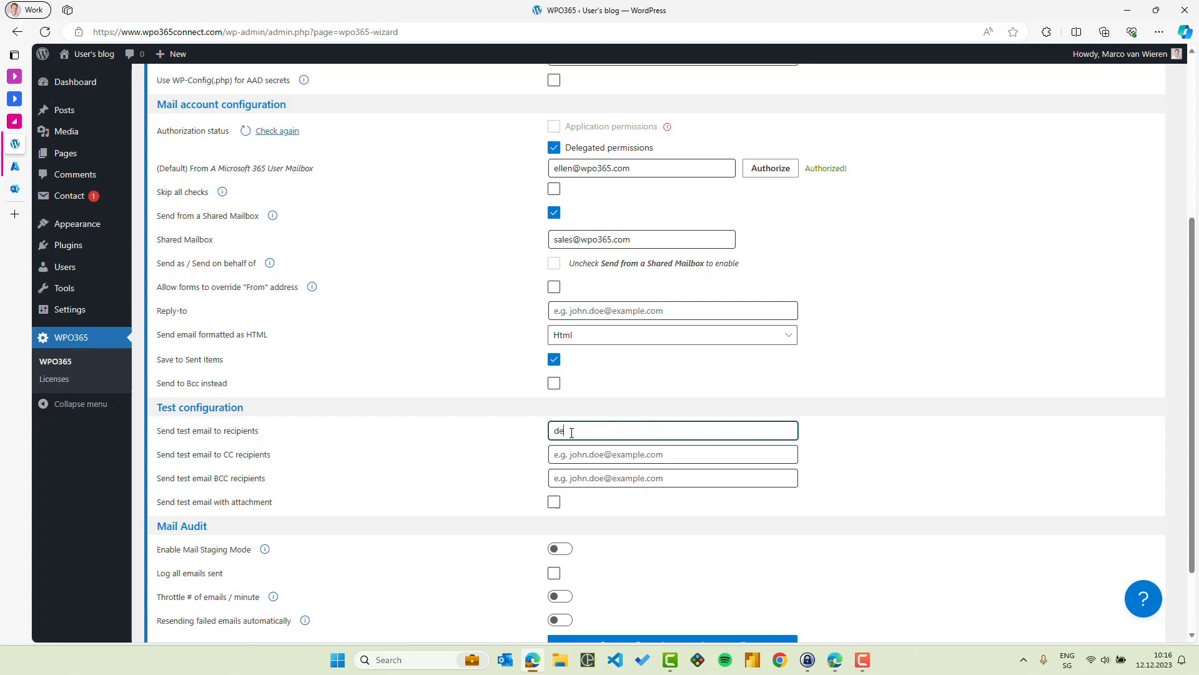
left_click(555, 502)
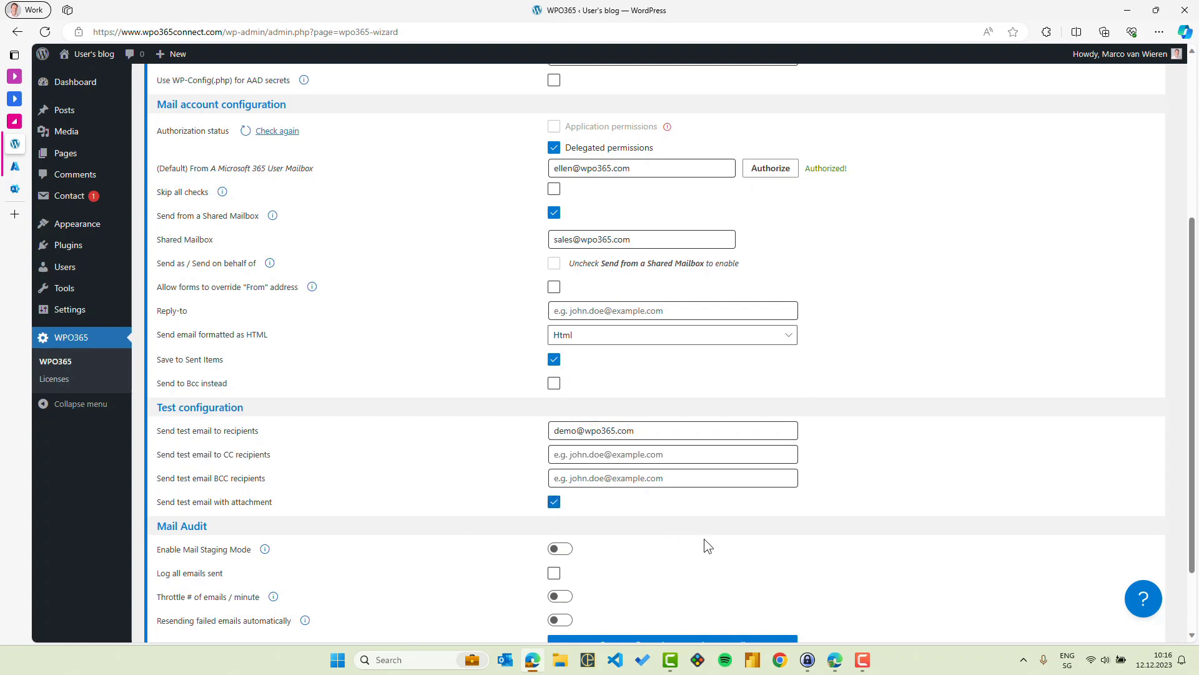
scroll(704, 545, "down", 2)
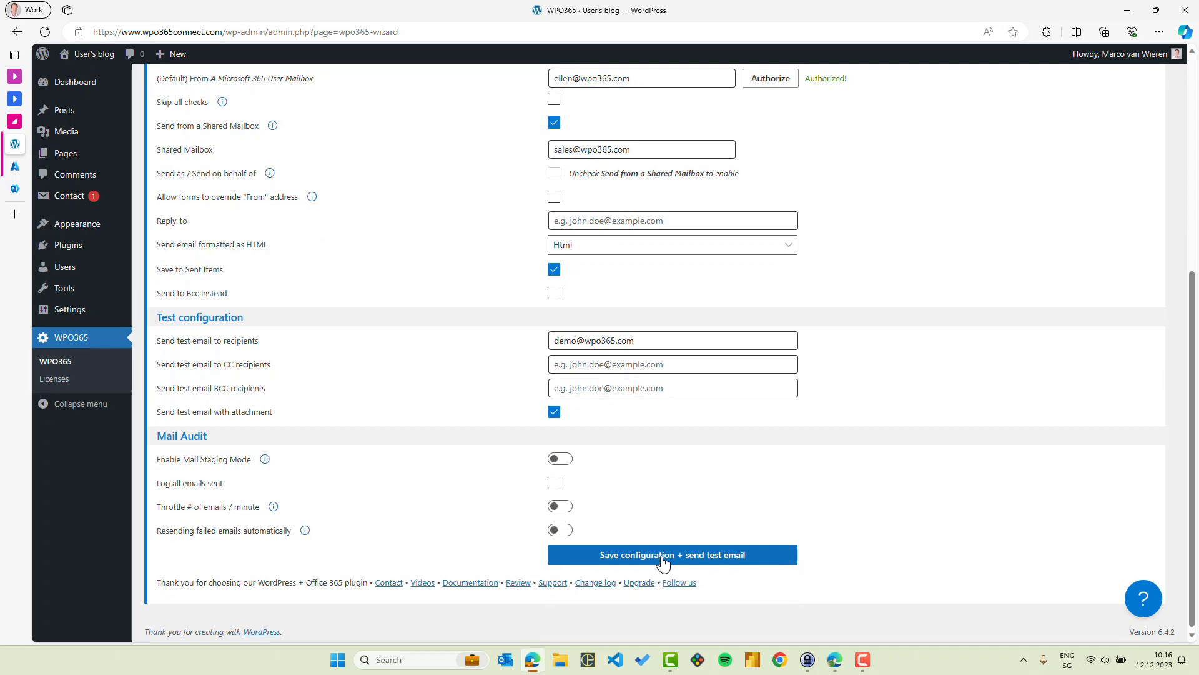
- Save the configuration and send a test email, which fails for missing Mail.Send.Shared consent
left_click(677, 553)
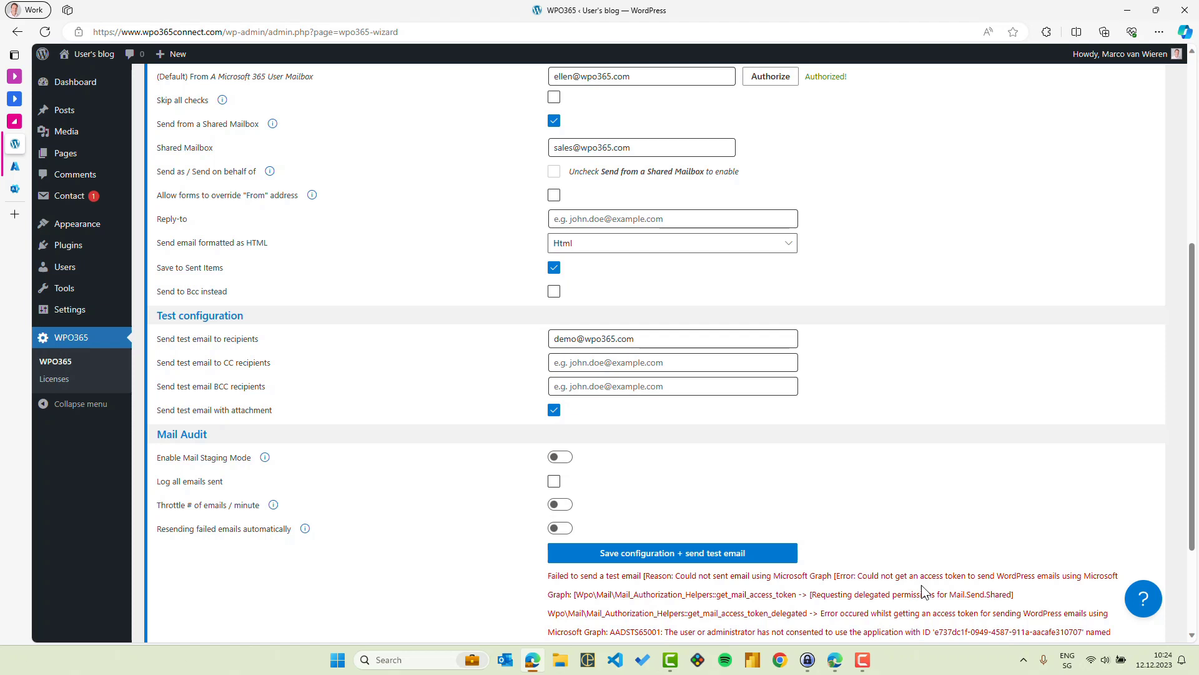
scroll(921, 585, "up", 6)
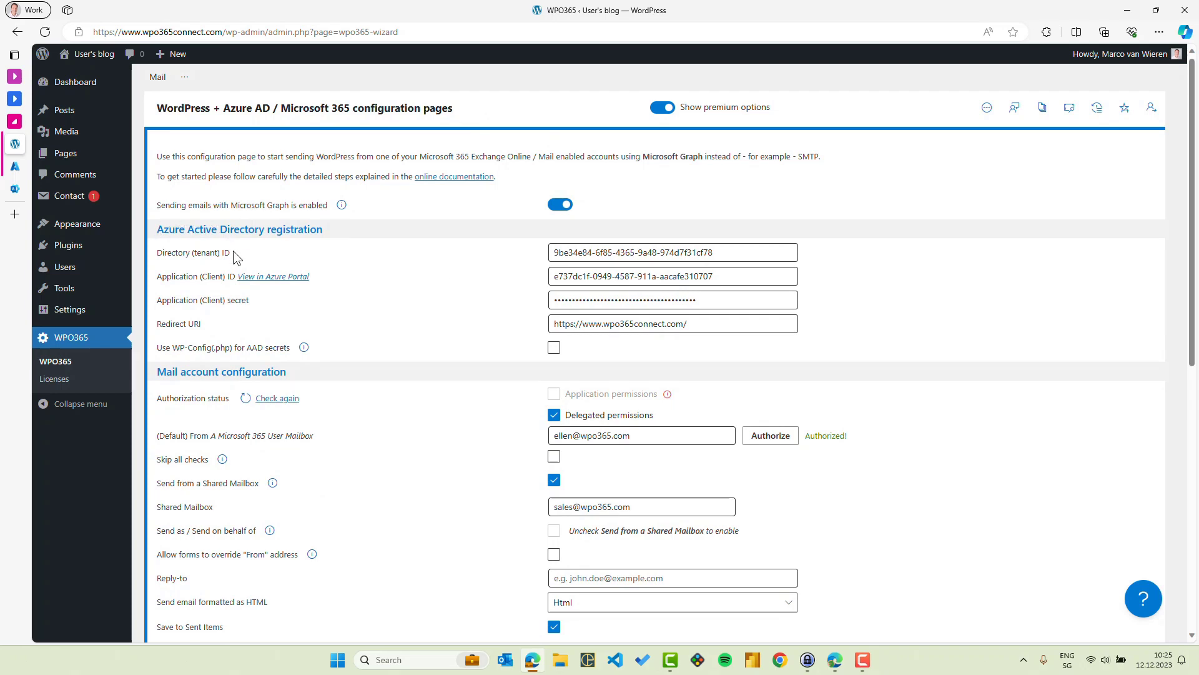
- Open the app registration's API permissions and request Microsoft Graph delegated permissions
left_click(270, 282)
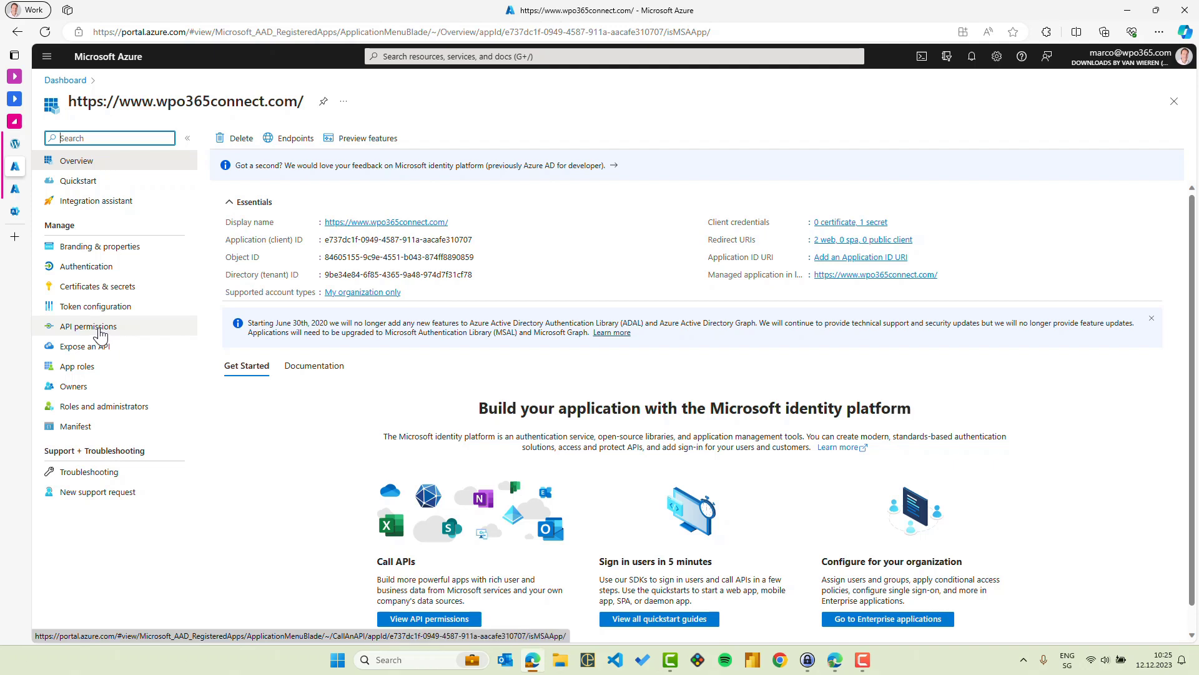
left_click(100, 333)
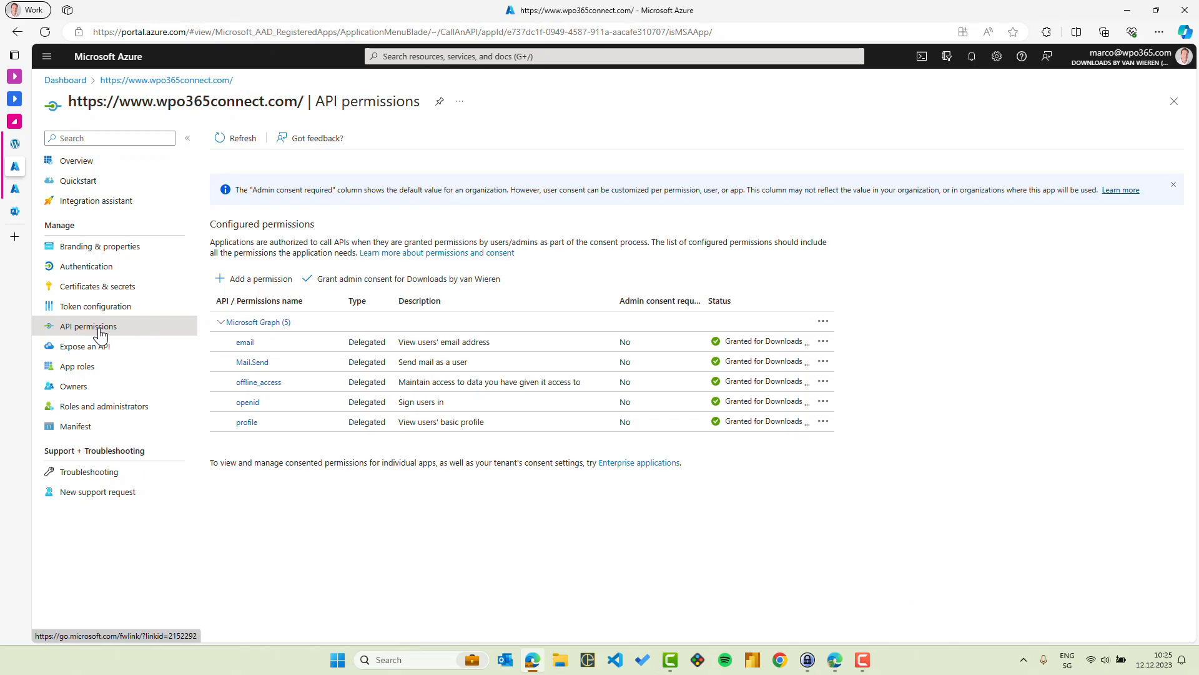
left_click(270, 279)
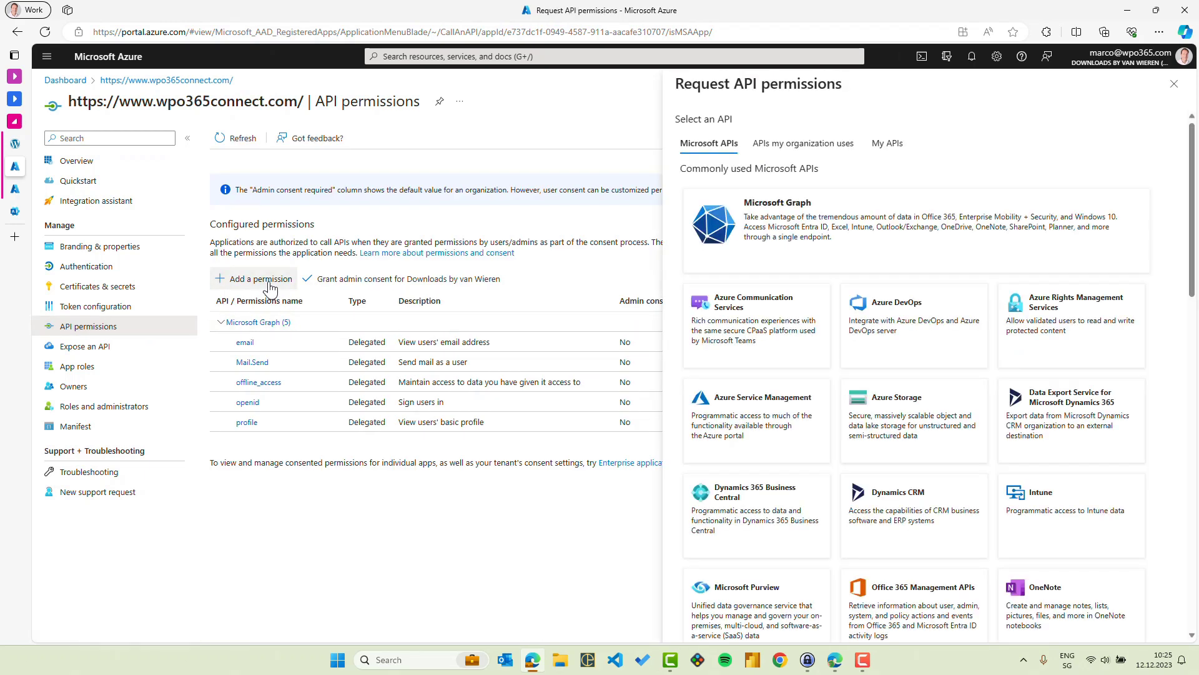
left_click(867, 265)
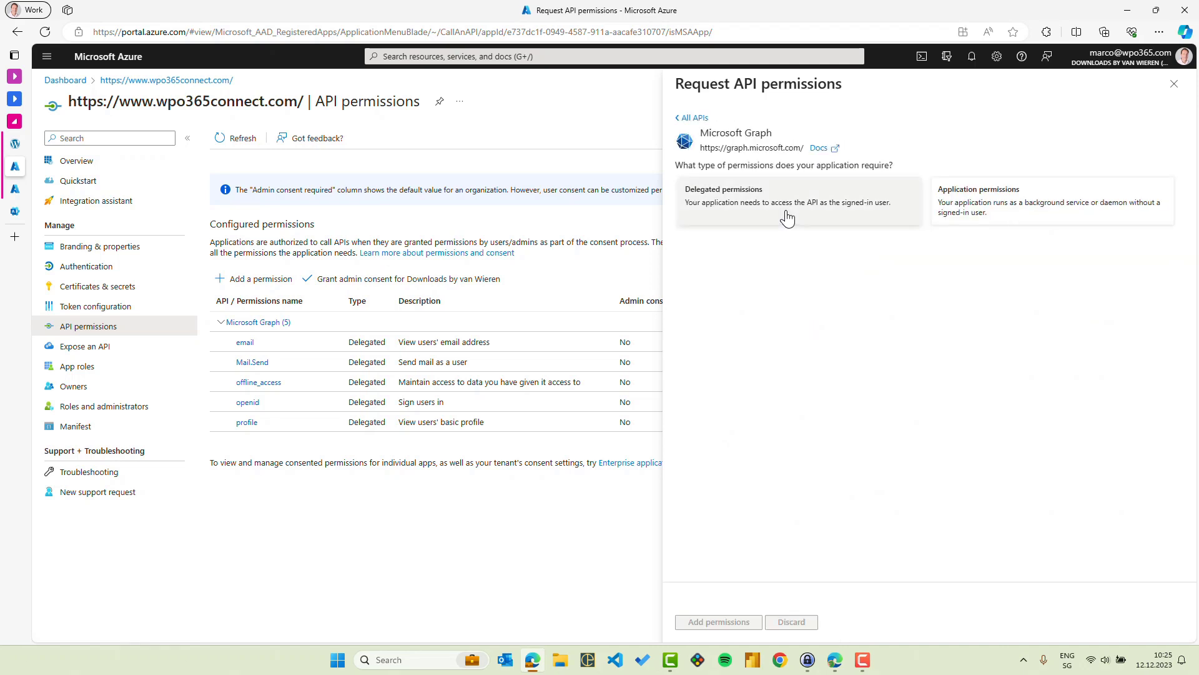
left_click(788, 216)
- Add the Mail.Send.Shared delegated permission and grant admin consent for it
left_click(723, 271)
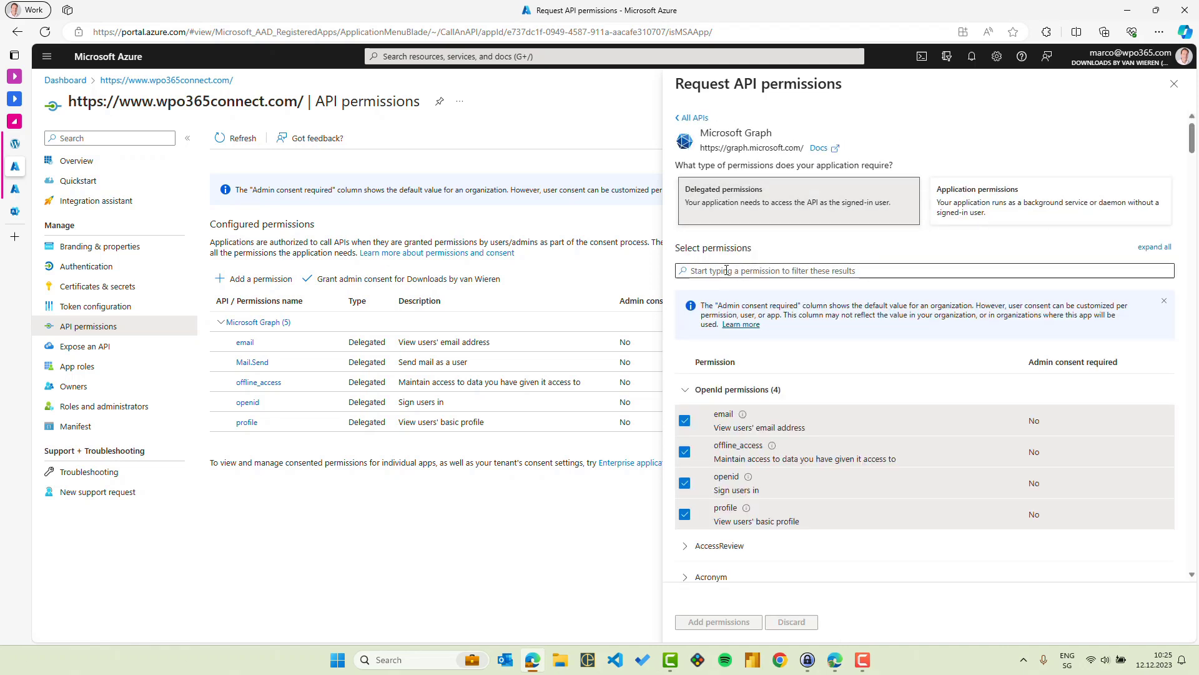
type("Mail.Send.Shared")
left_click(690, 396)
left_click(684, 421)
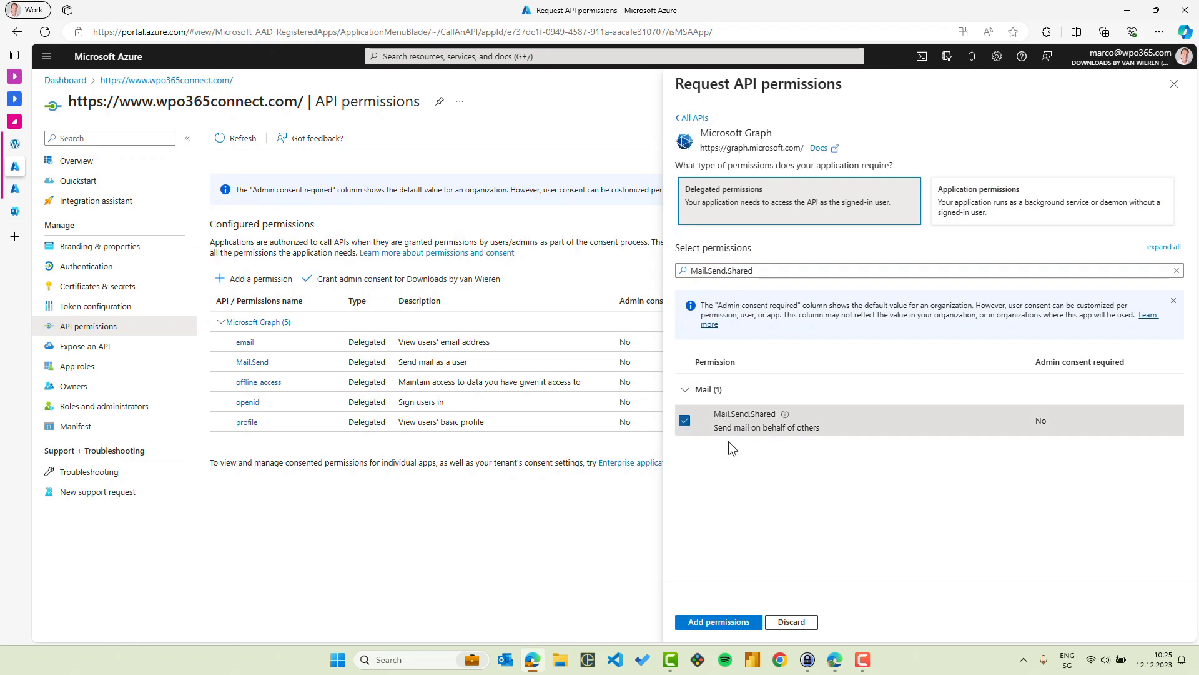
left_click(721, 623)
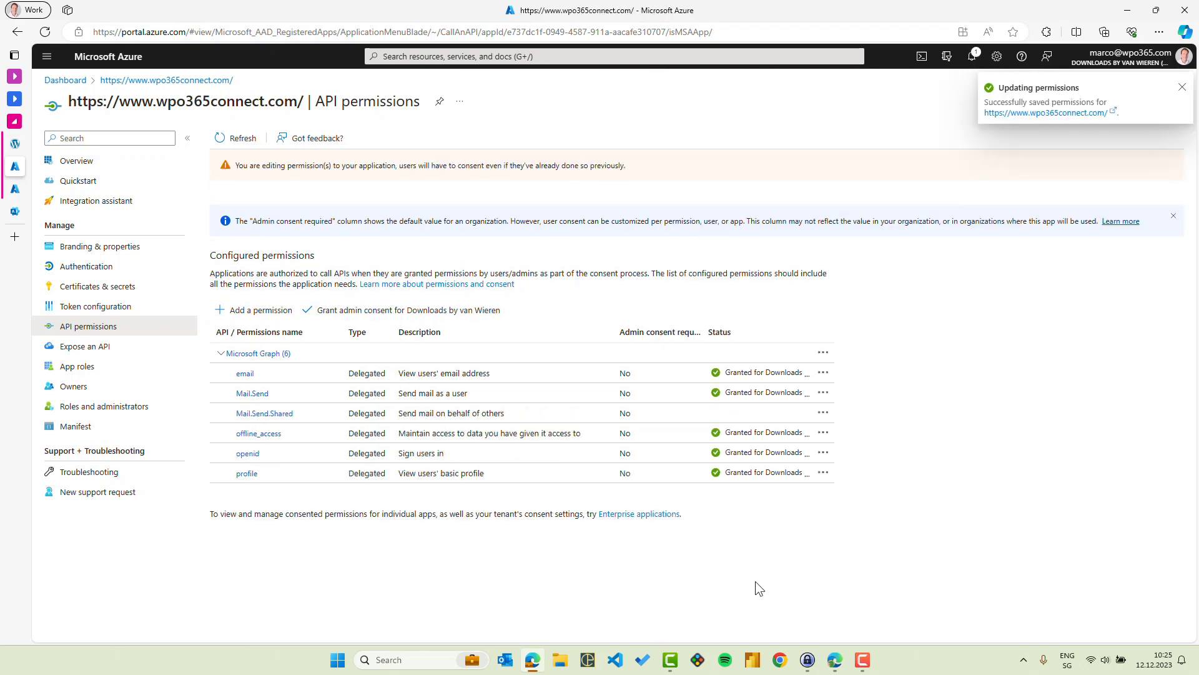
left_click(376, 310)
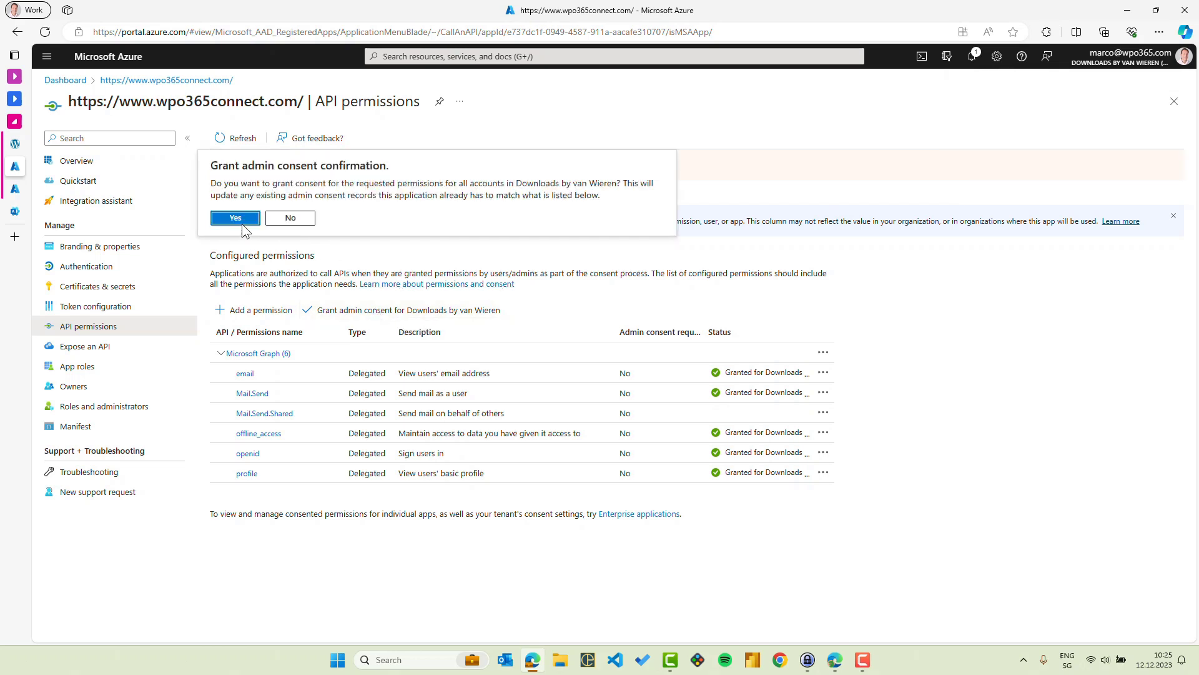
left_click(234, 218)
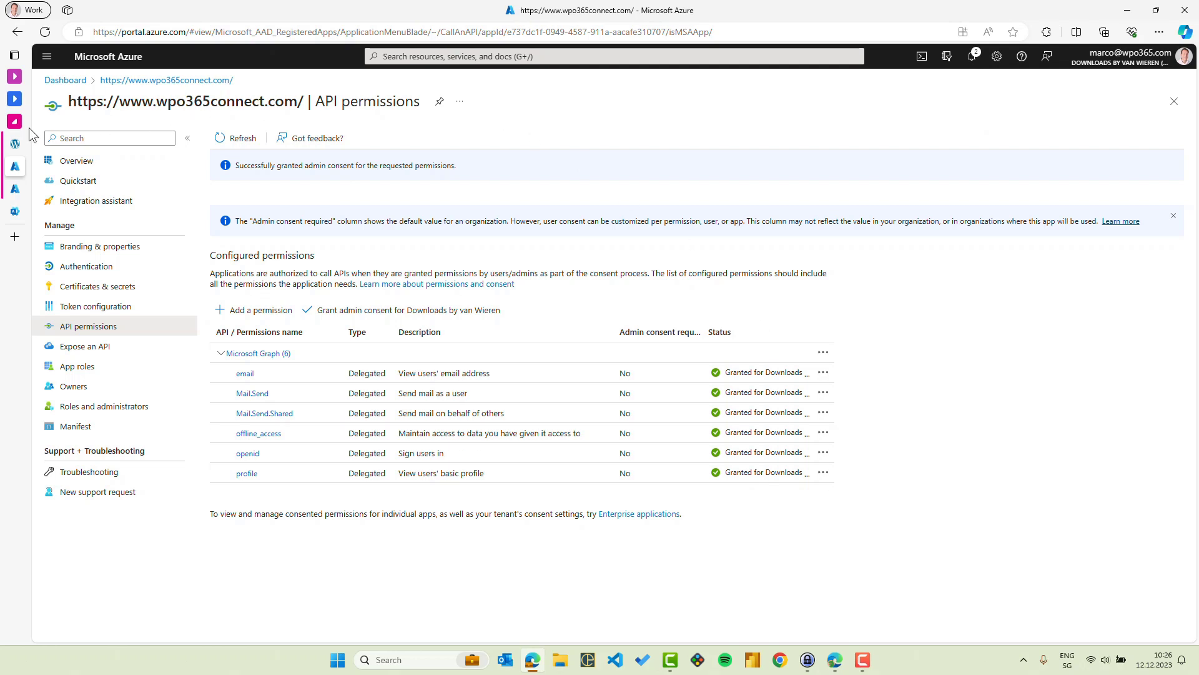
- Re-authorize the default From mailbox in the WordPress WPO365 mail settings
left_click(24, 146)
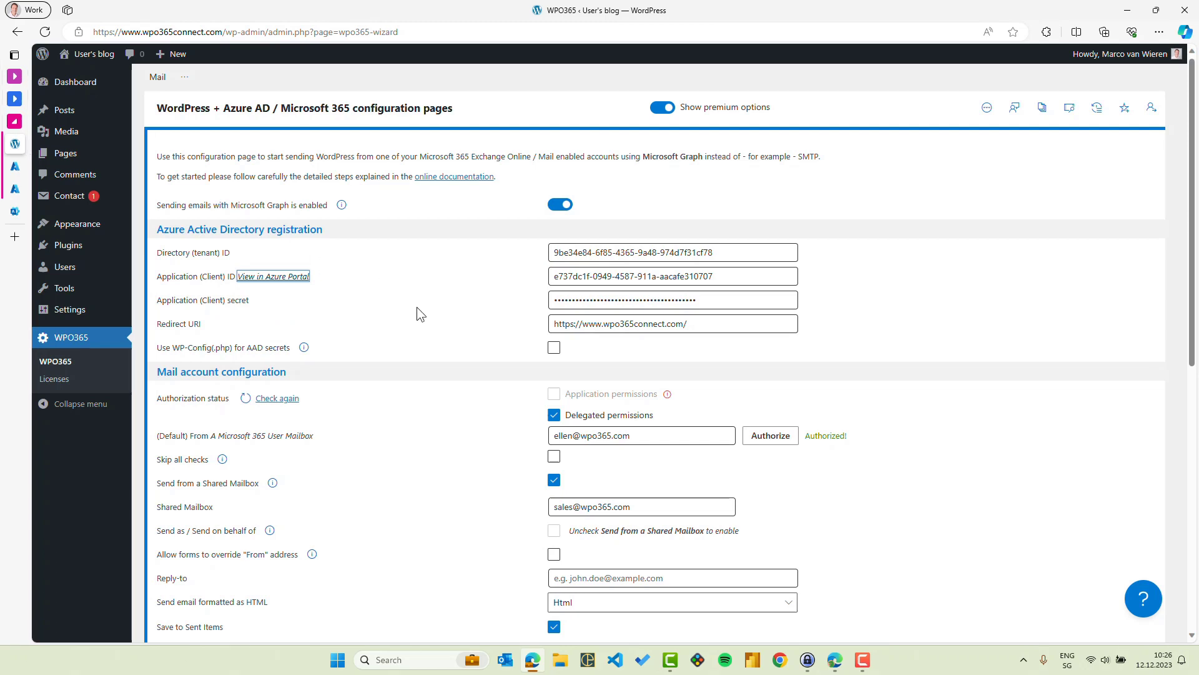
left_click(768, 438)
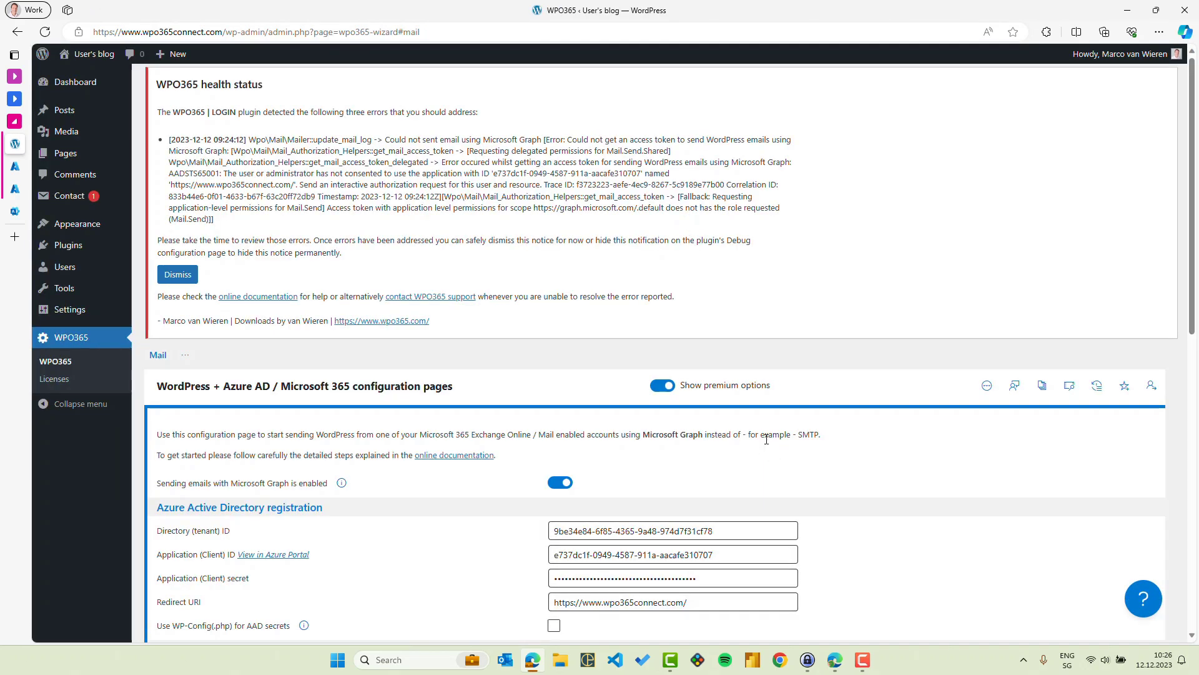
scroll(766, 439, "down", 1)
scroll(767, 440, "down", 1)
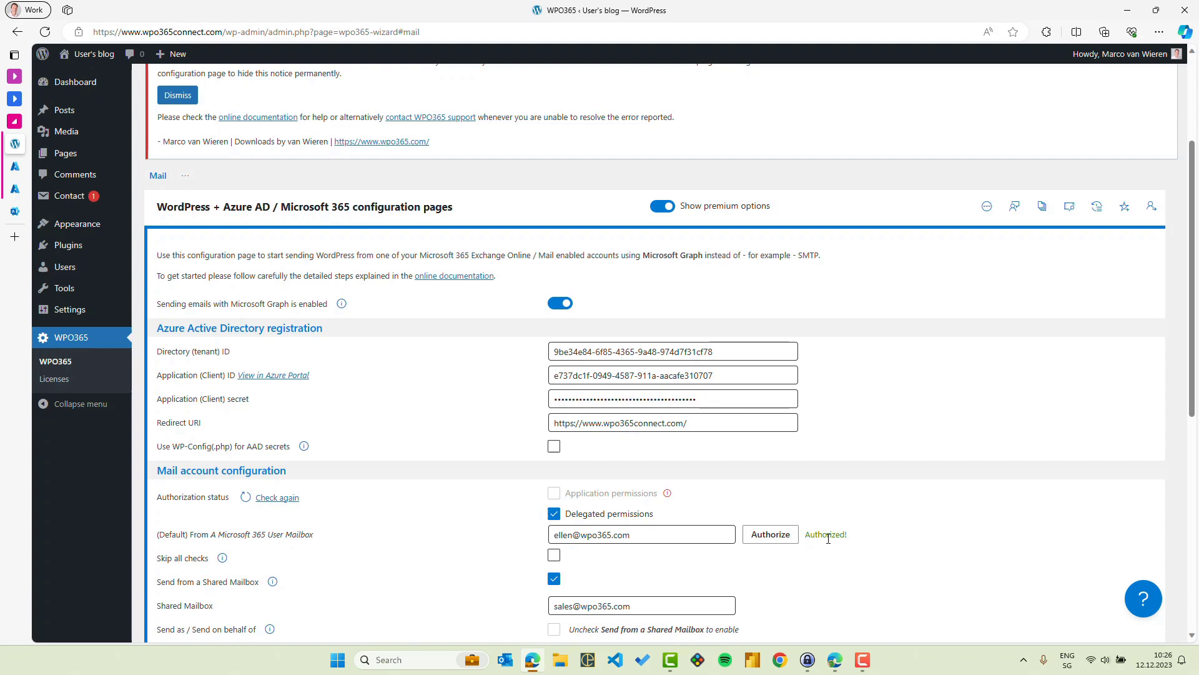
- Dismiss the WPO365 health status error notice
scroll(828, 536, "up", 3)
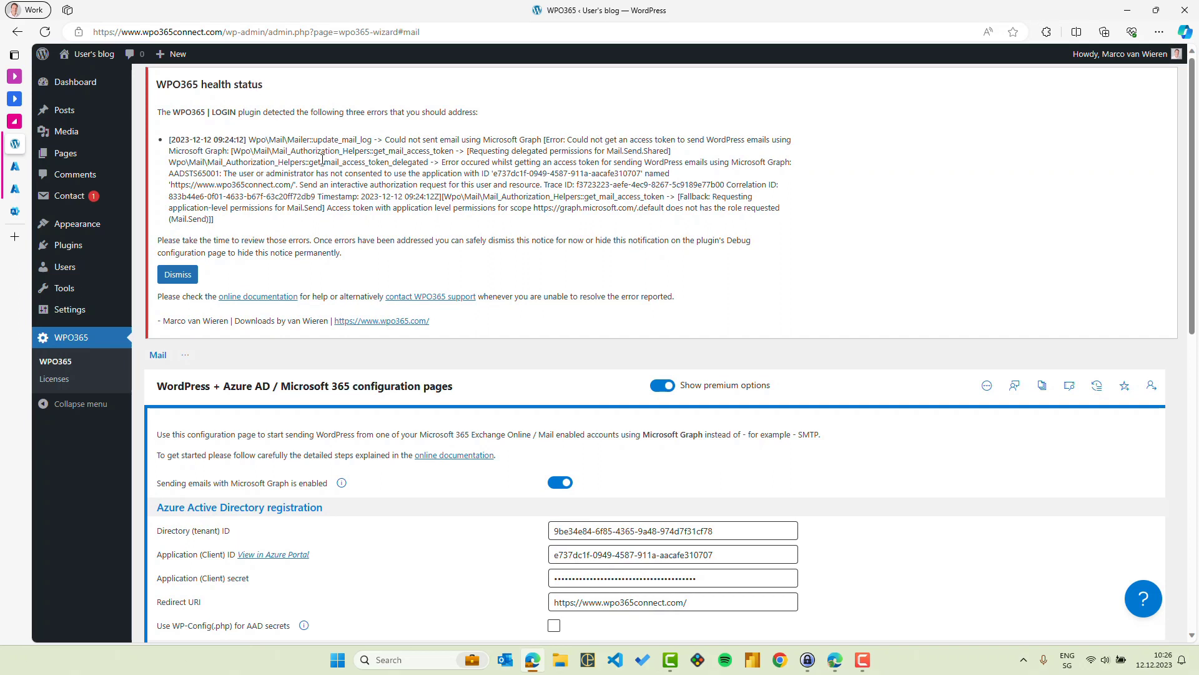
left_click(177, 275)
scroll(436, 336, "down", 5)
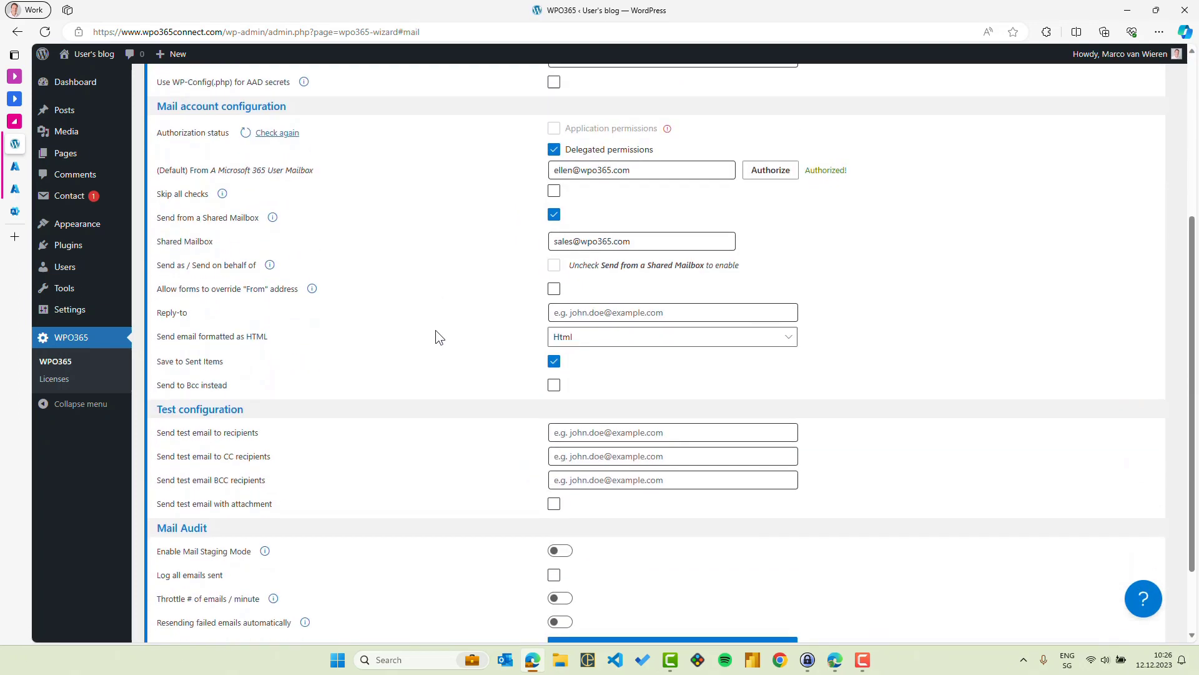
- Enter the demo recipient address, enable the attachment, then save and send the test email
scroll(436, 336, "down", 2)
left_click(576, 338)
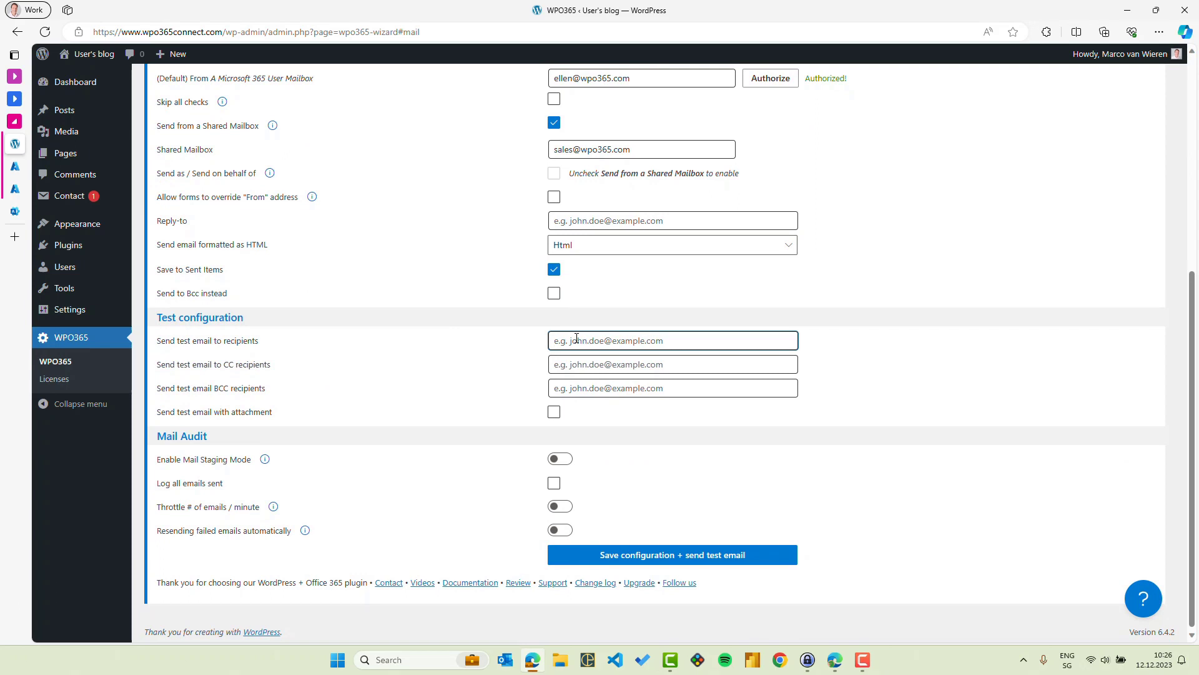
left_click(553, 413)
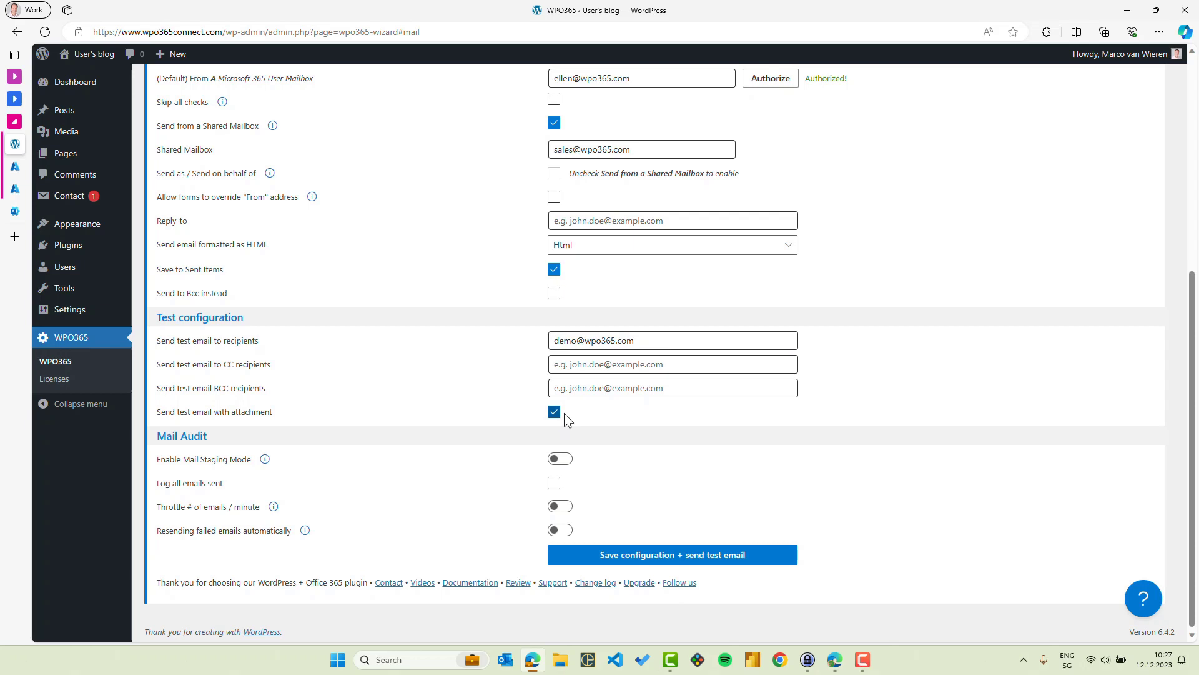
left_click(660, 564)
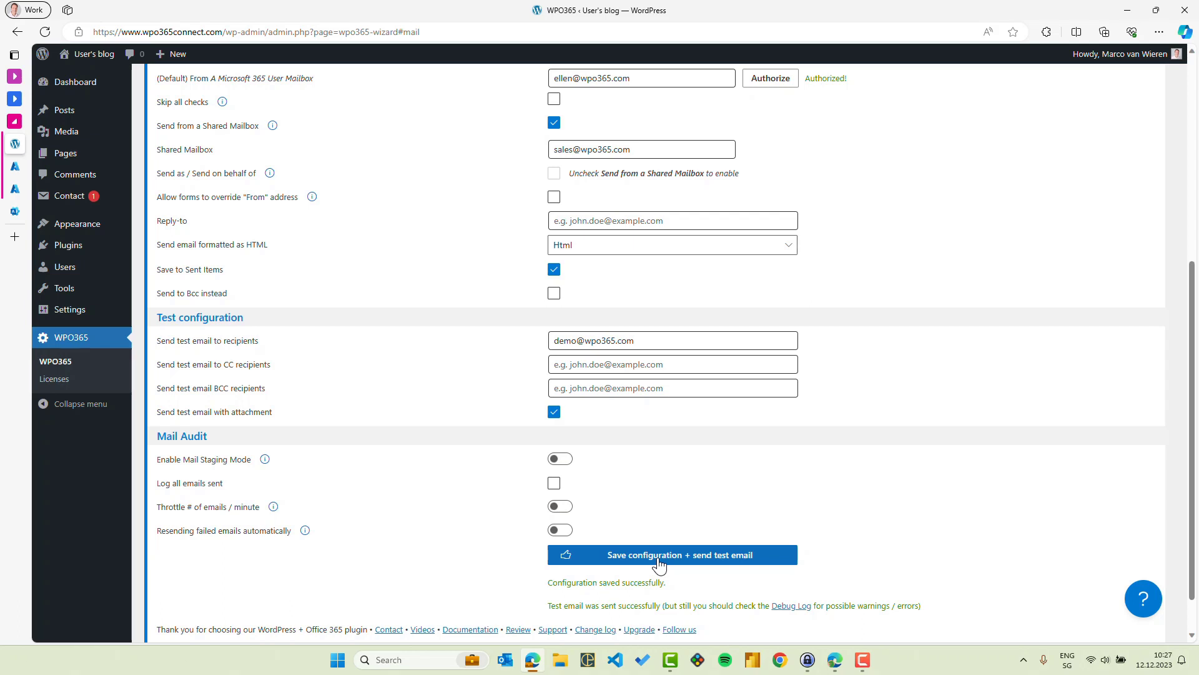
- In the recipient's Outlook inbox, read the Sales Inquiries test email and check its sender
left_click(32, 10)
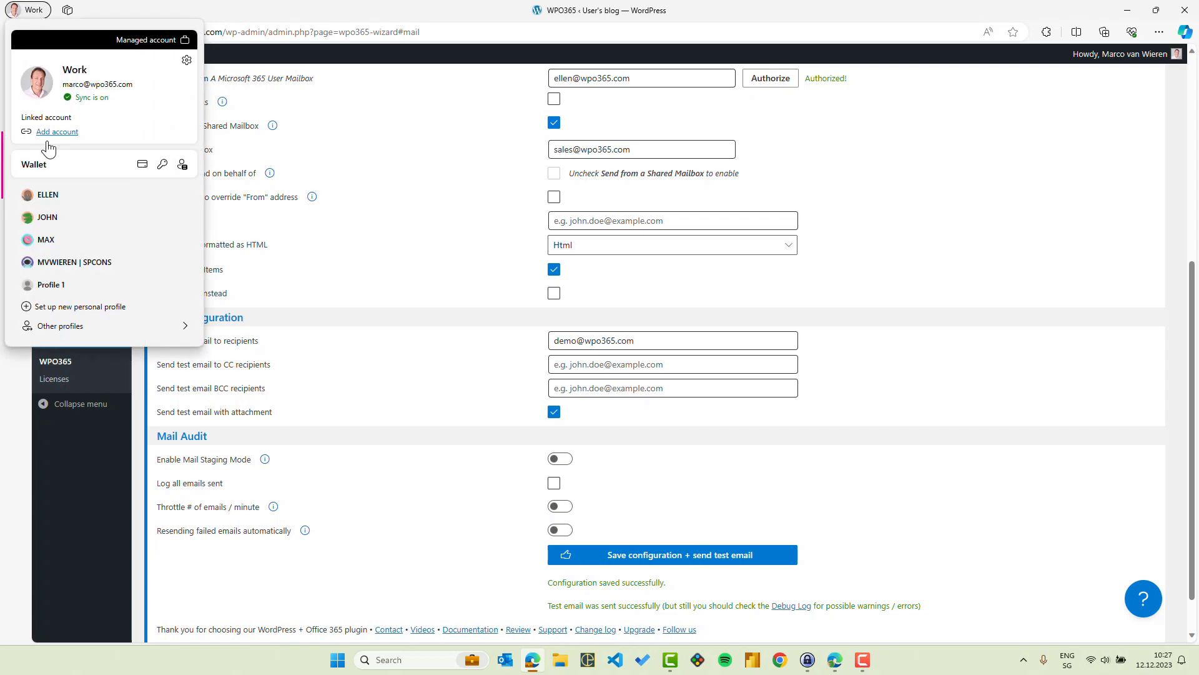
left_click(48, 217)
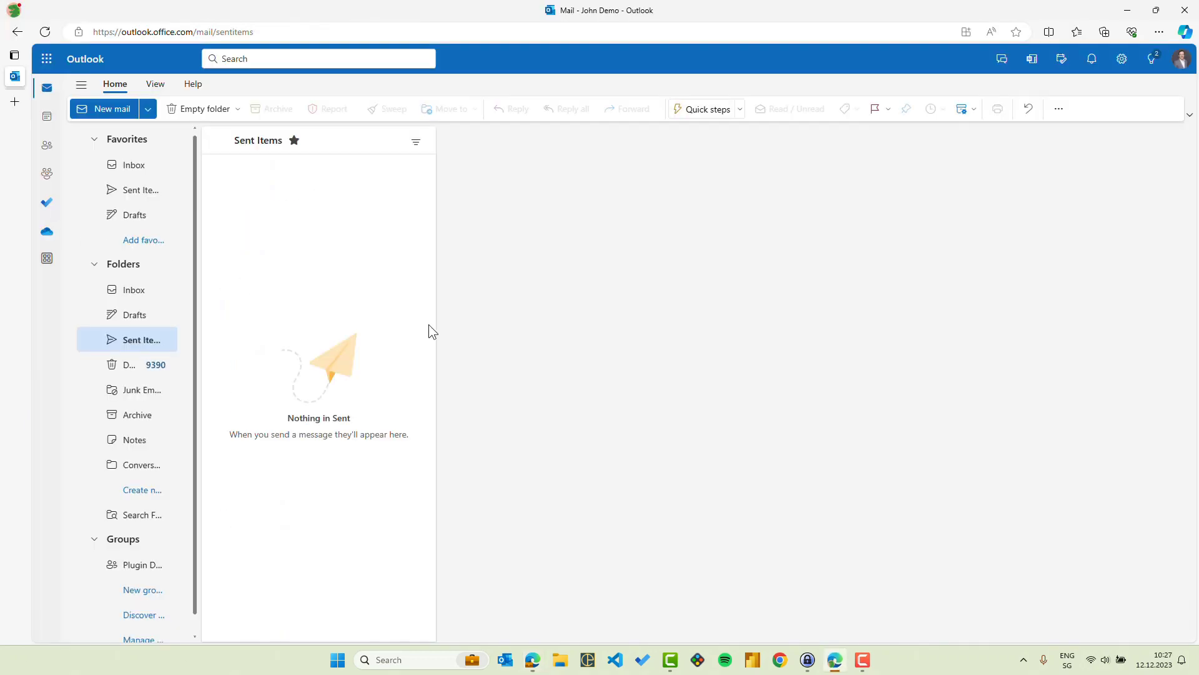
left_click(135, 291)
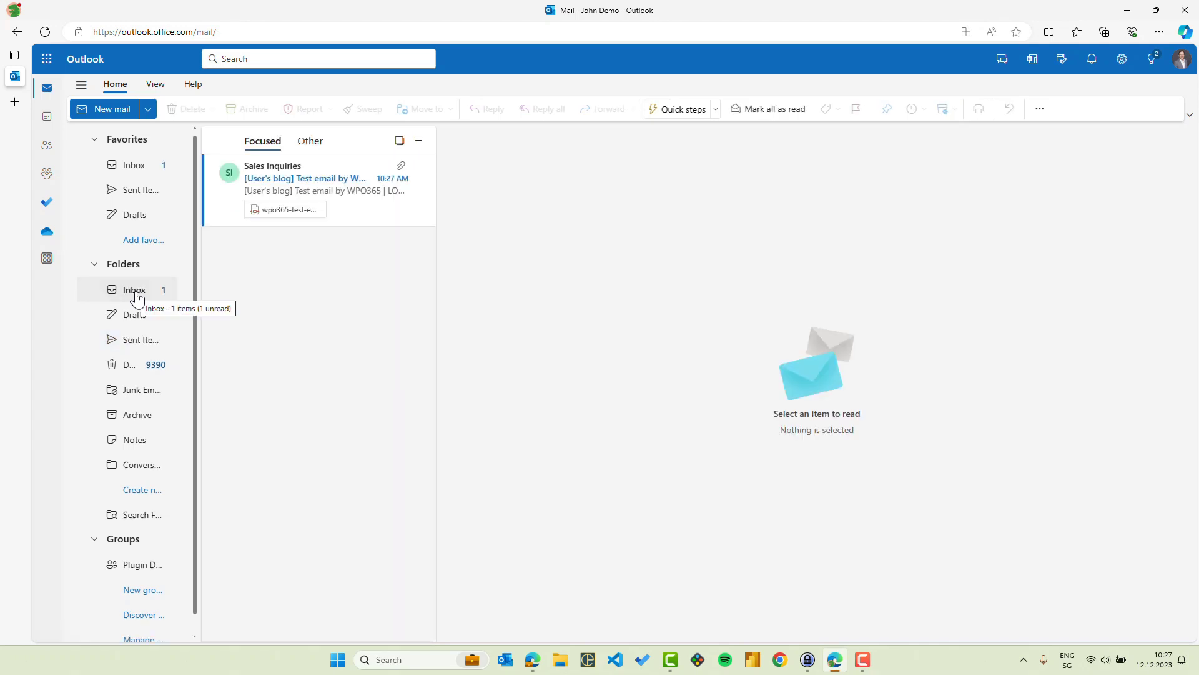
left_click(313, 167)
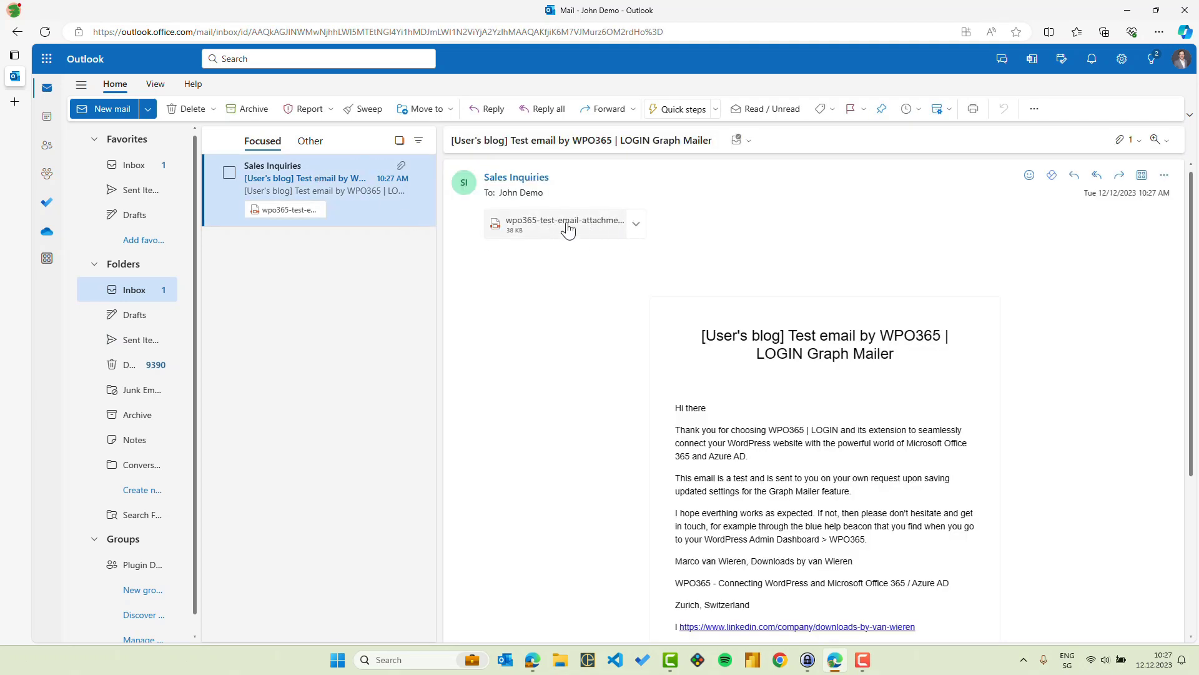
left_click(493, 180)
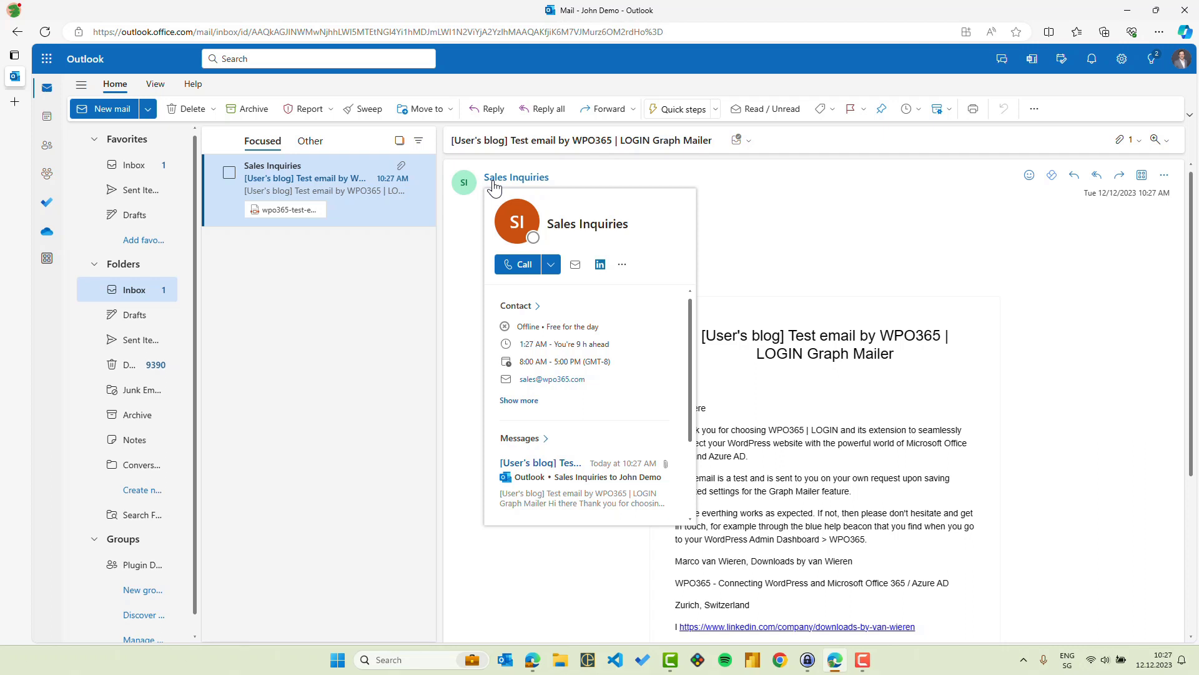
key("alt+Tab")
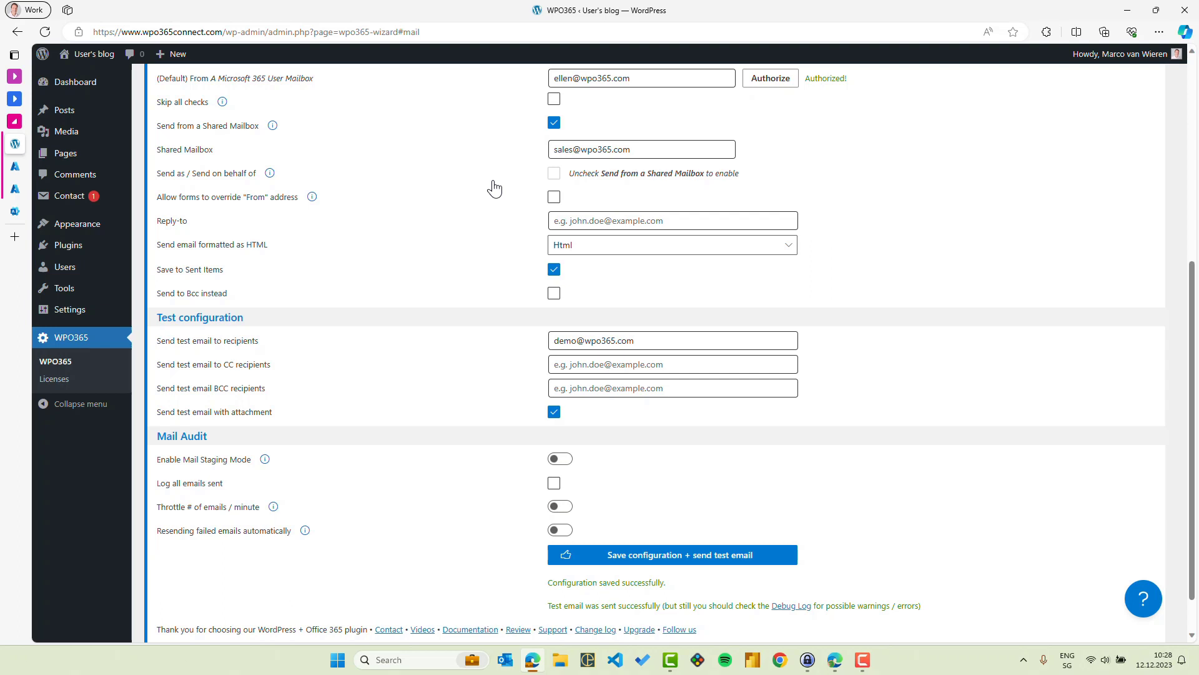
- Disable Send from a Shared Mailbox, leave Send as / Send on behalf of off, and allow forms to override From
left_click(554, 123)
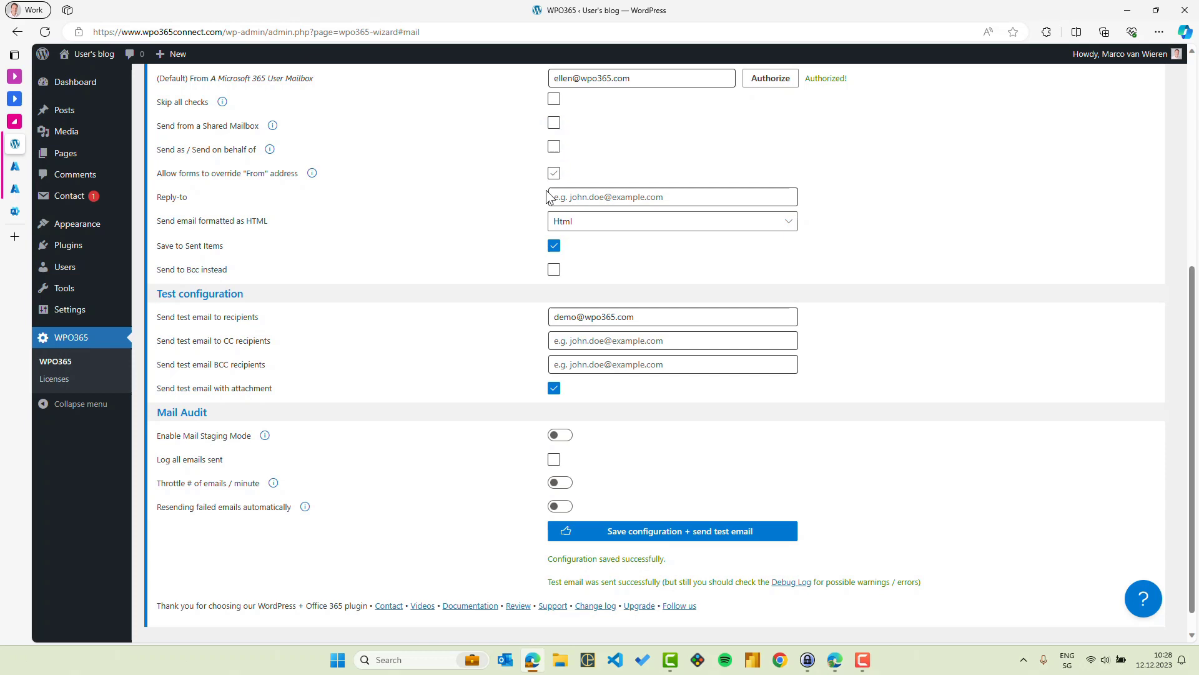
left_click(554, 147)
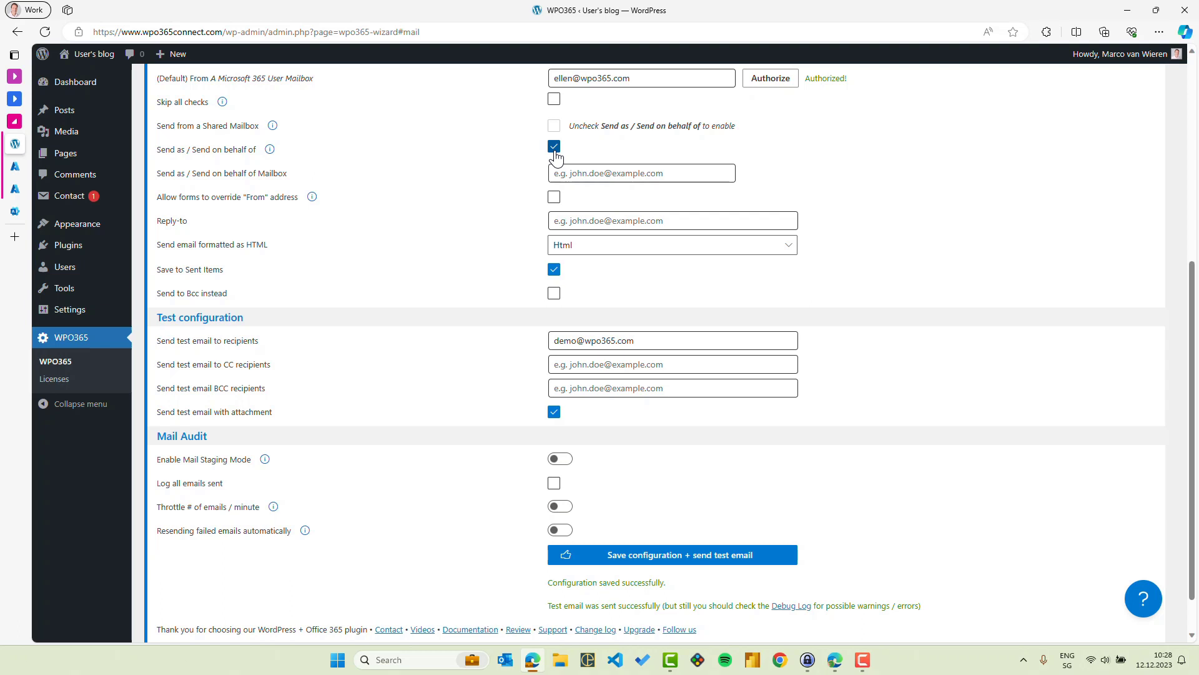
left_click(554, 150)
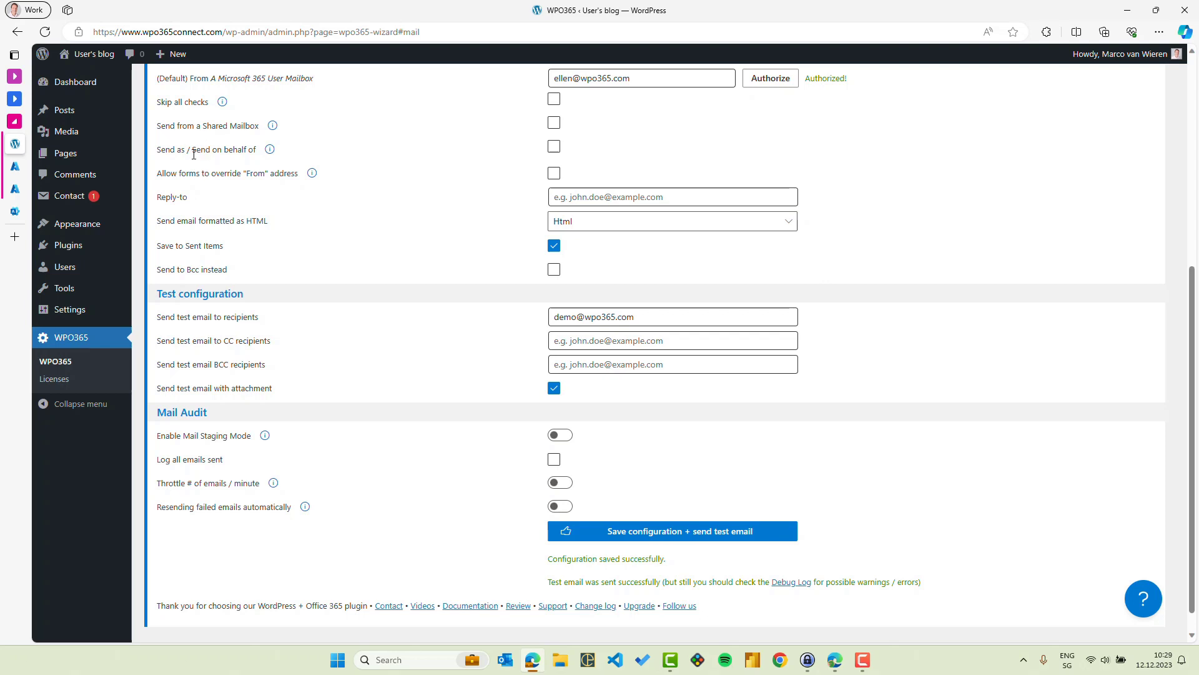
left_click(553, 175)
- Read the newest default-mailbox test email in the Outlook inbox
left_click(842, 666)
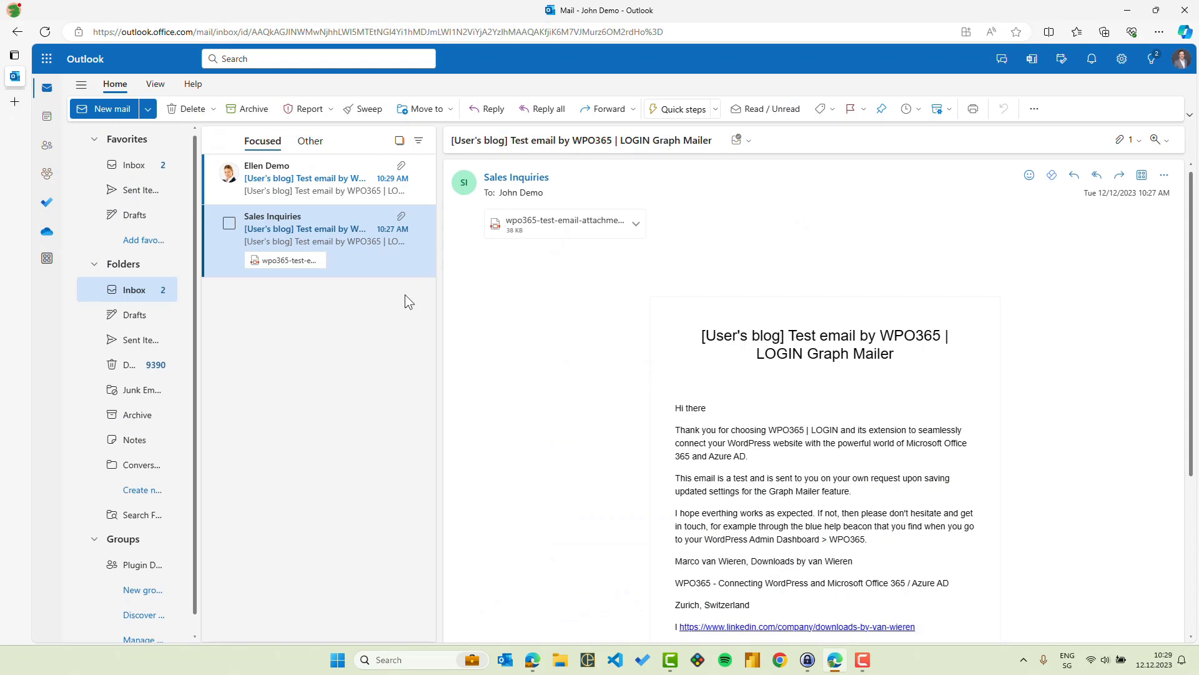
left_click(302, 196)
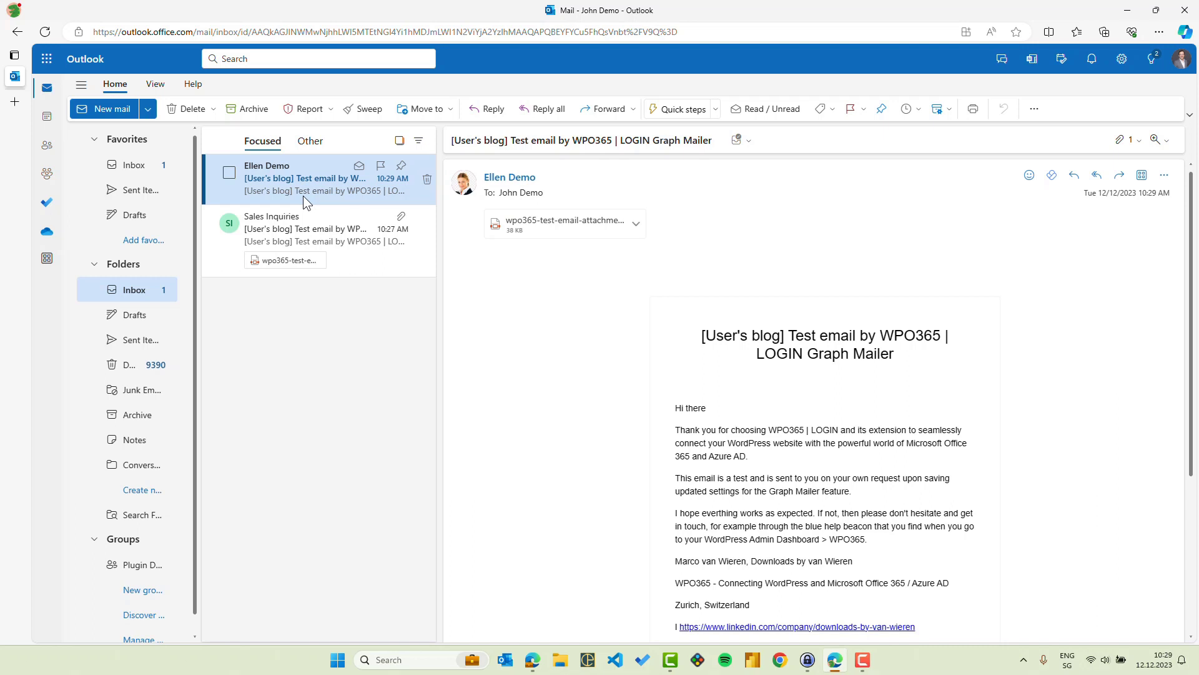
key("alt+Tab")
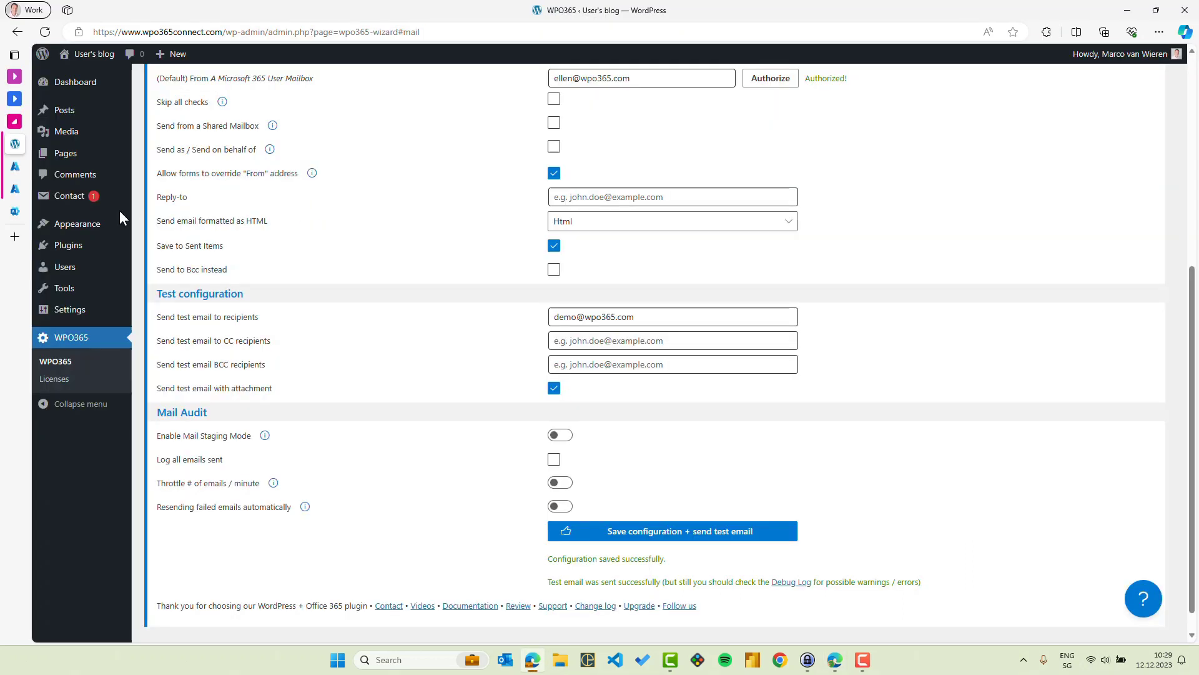
- Check the sales From address in the From: Sales (Shared Mailbox) form's Mail tab and copy its shortcode
mouse_move(68, 197)
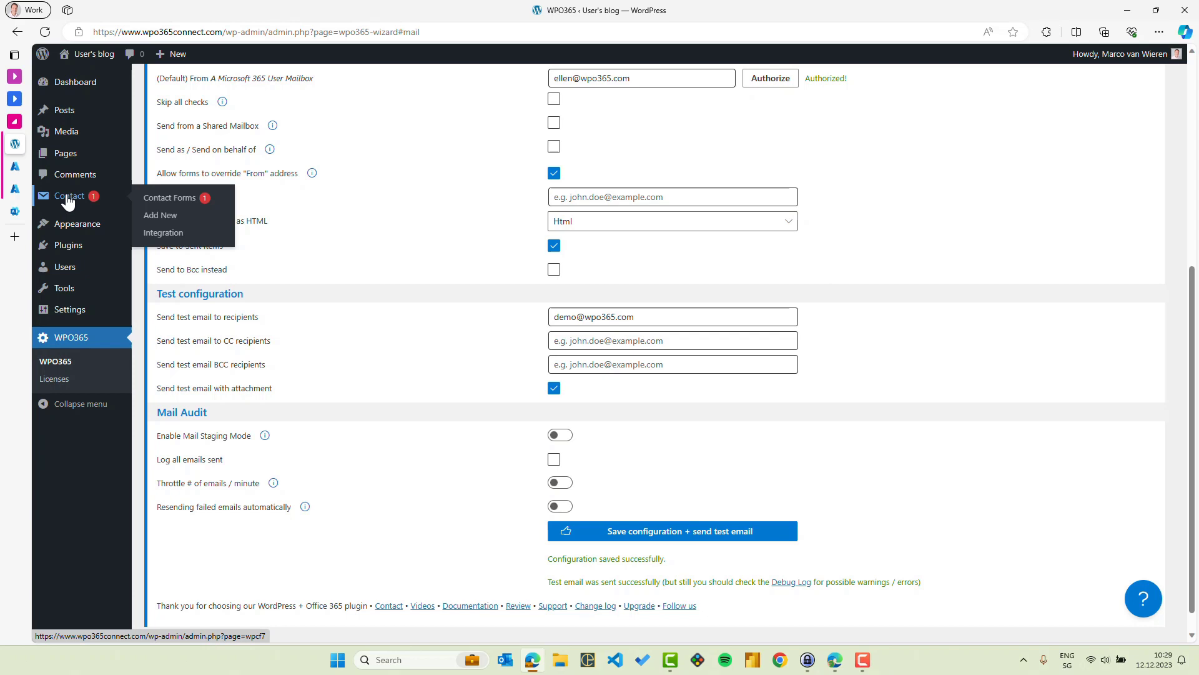
left_click(165, 198)
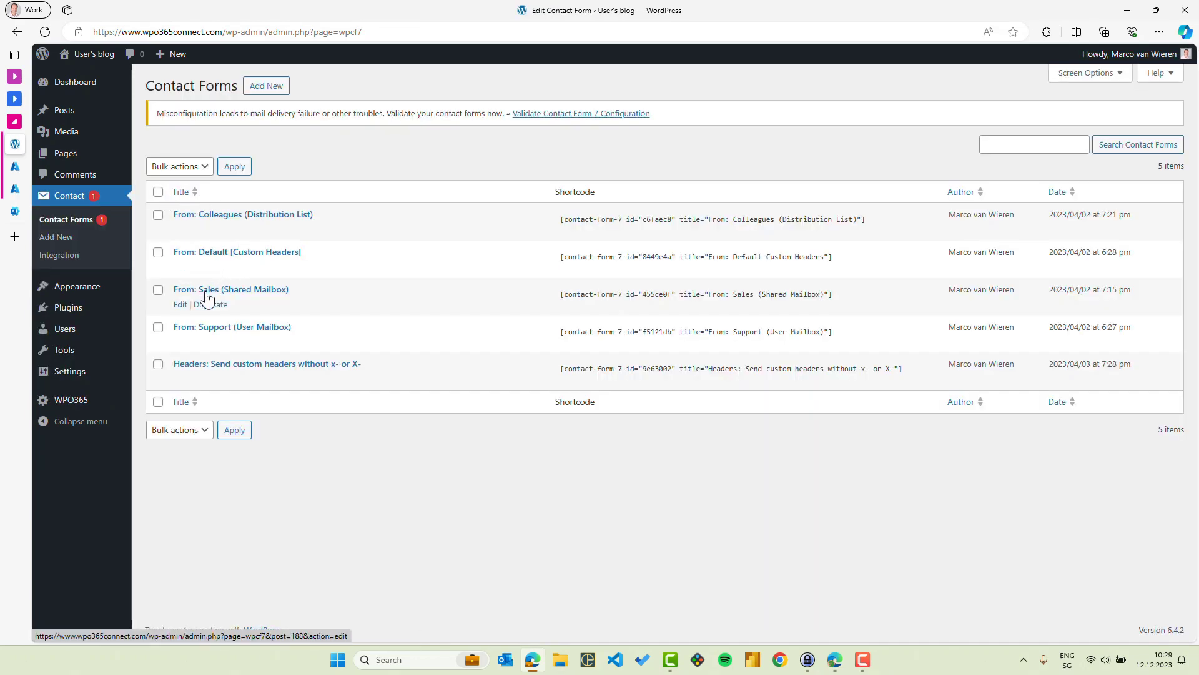
left_click(180, 305)
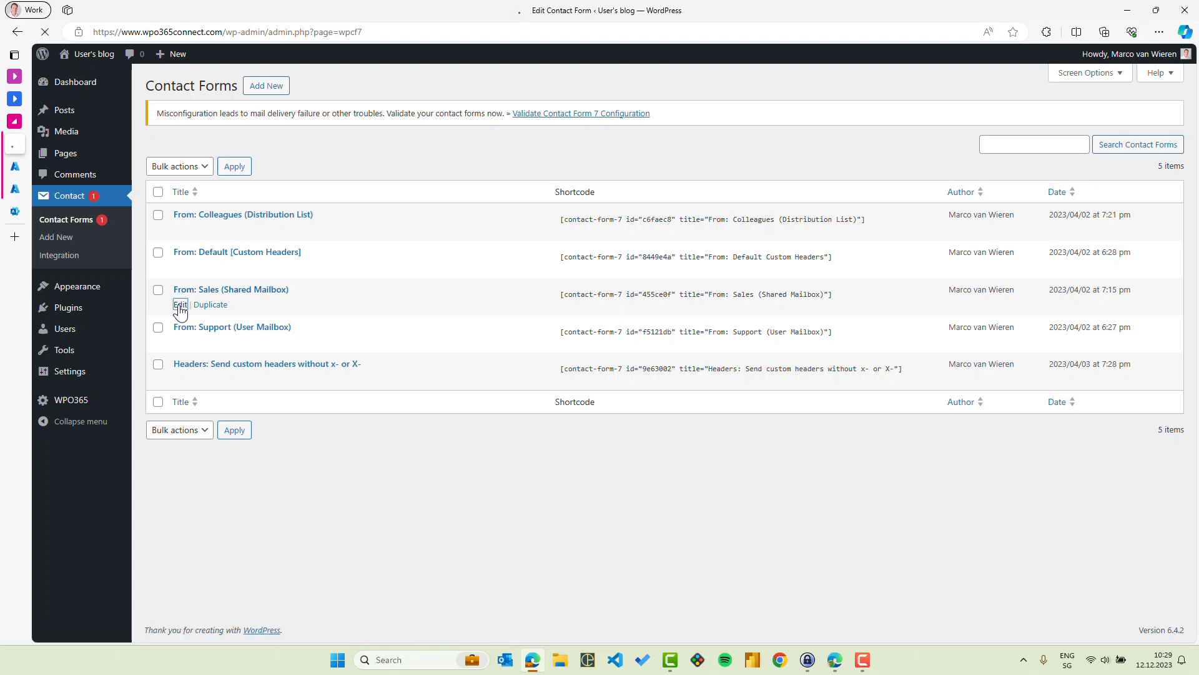
left_click(209, 248)
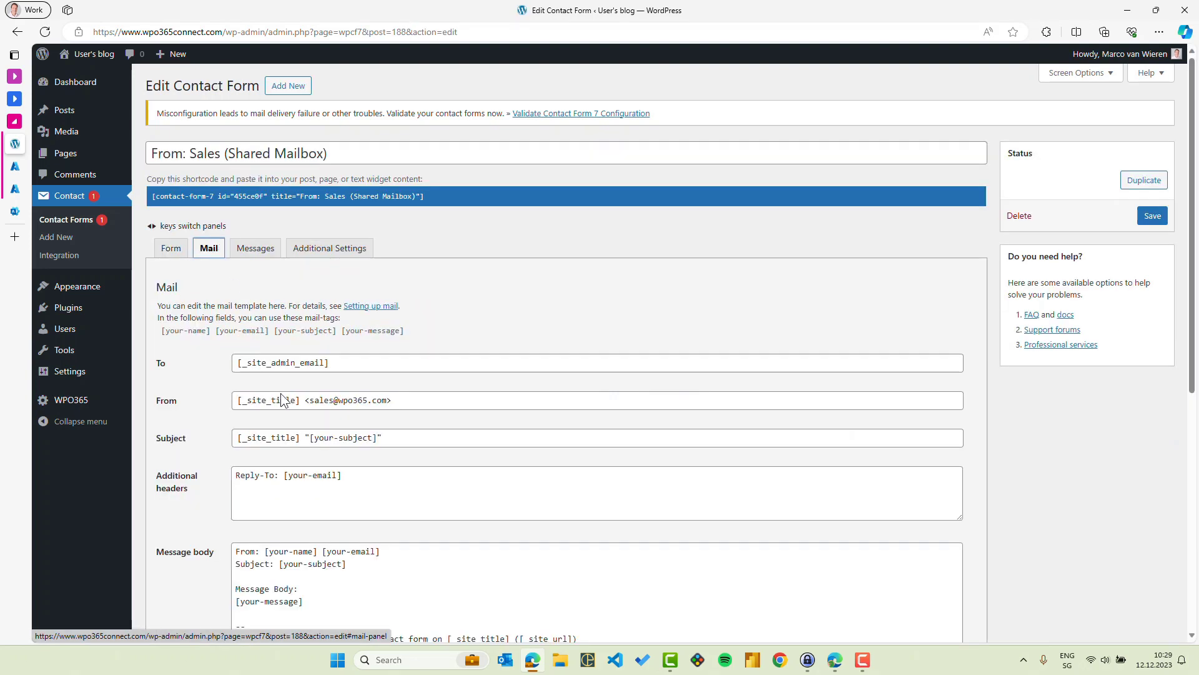
left_click_drag(310, 400, 387, 399)
left_click(385, 385)
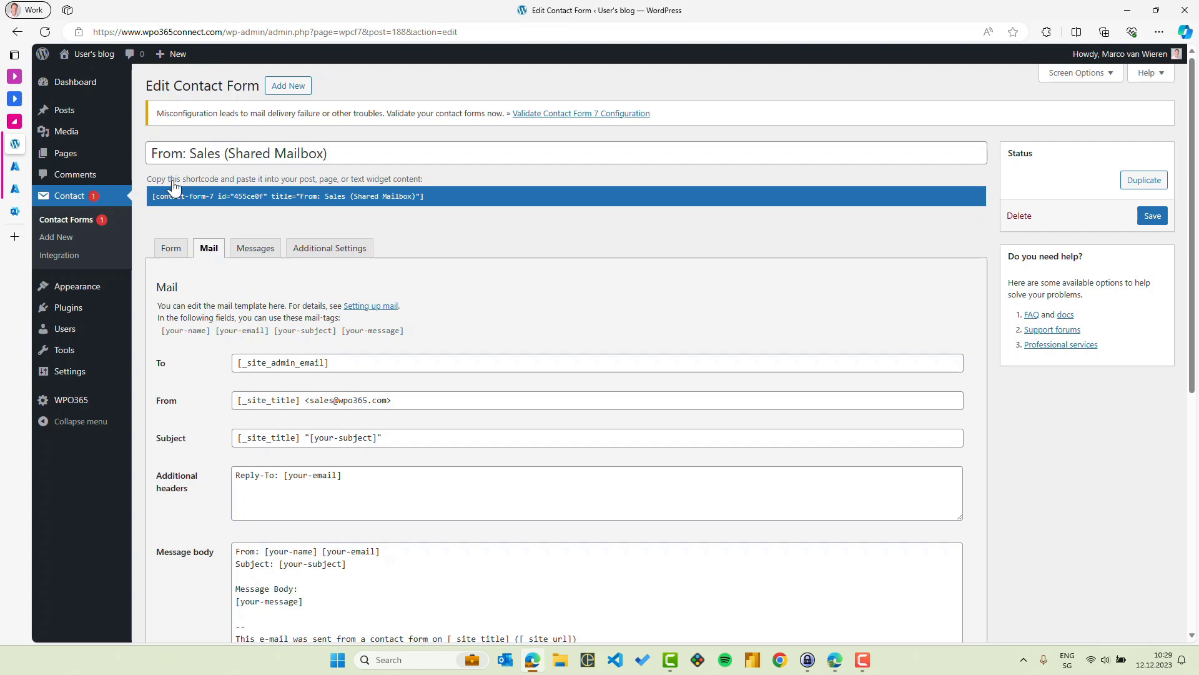
left_click_drag(154, 197, 419, 237)
key("ctrl+c")
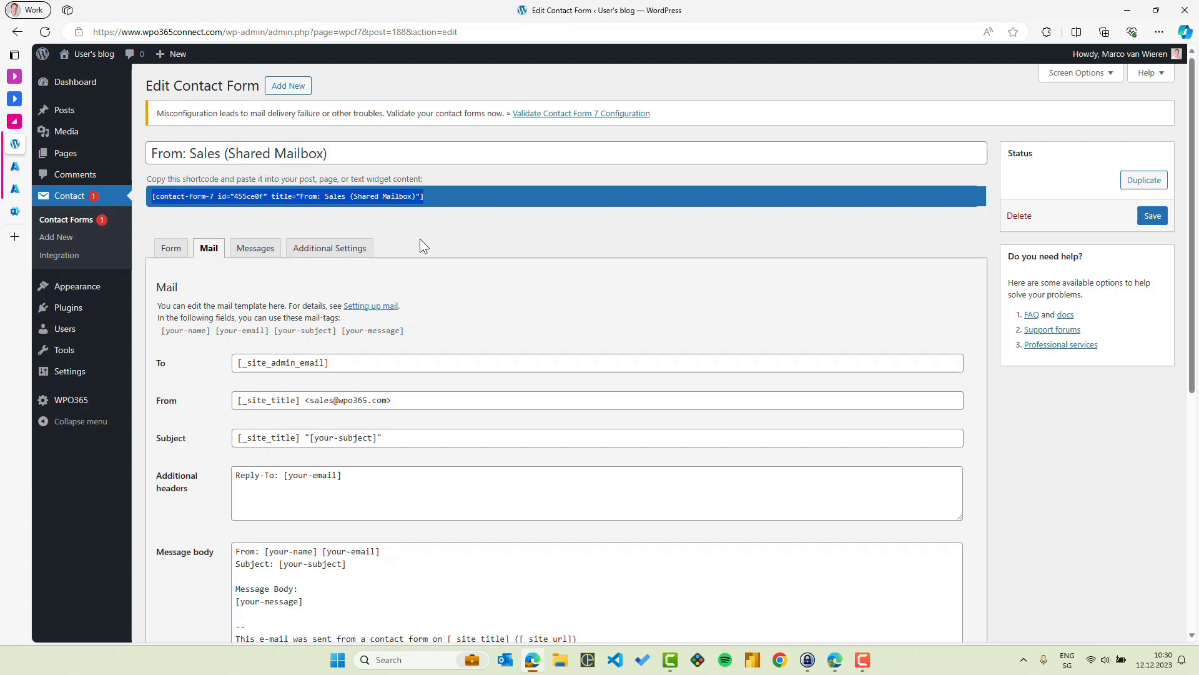
mouse_move(179, 63)
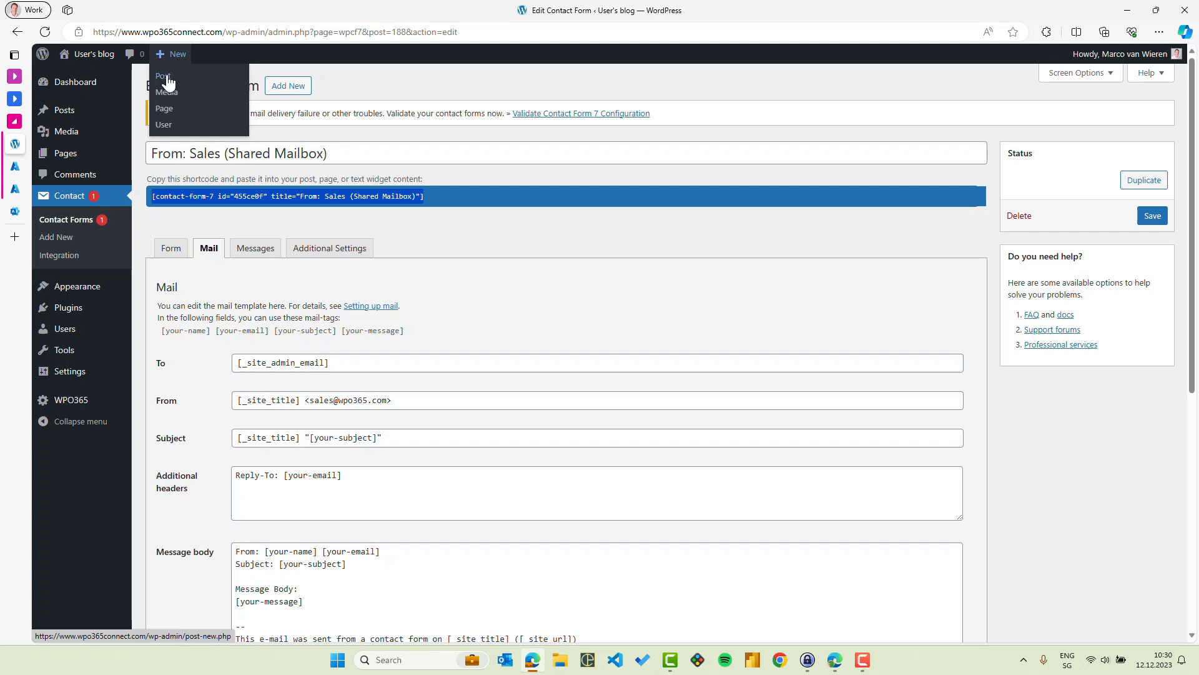
- Create a new post titled 'Sales inquiries' with a Shortcode block holding the copied form shortcode
left_click(168, 78)
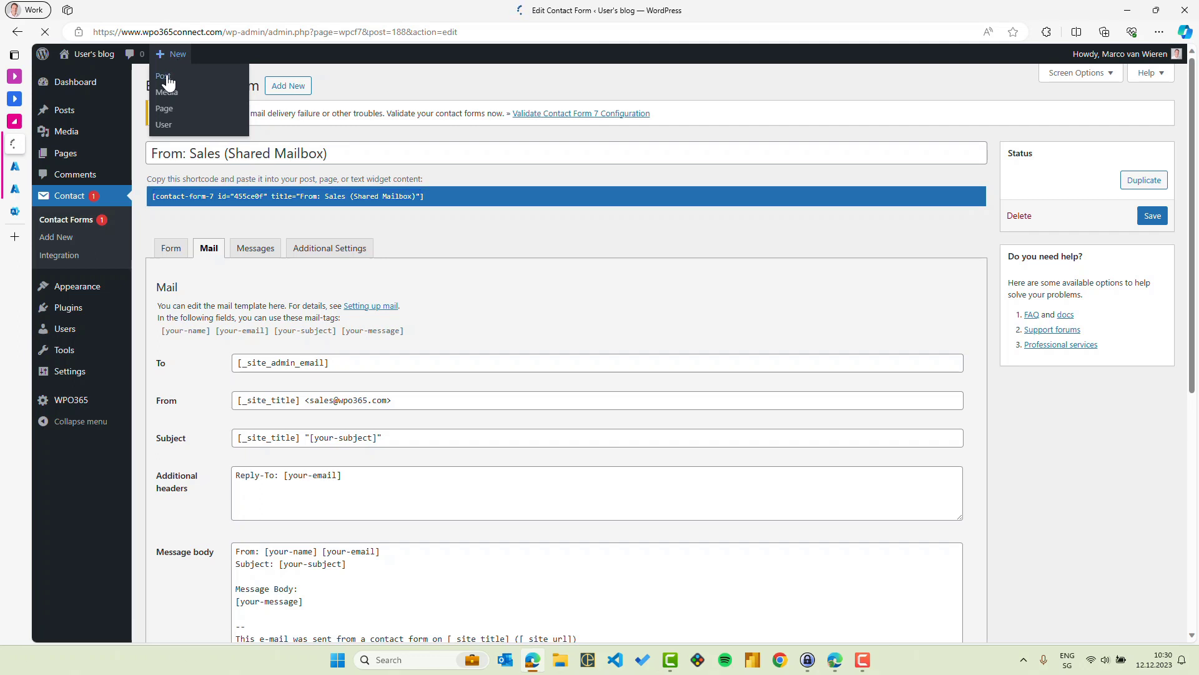
type("Sales inquire")
key("BackSpace")
type("ies")
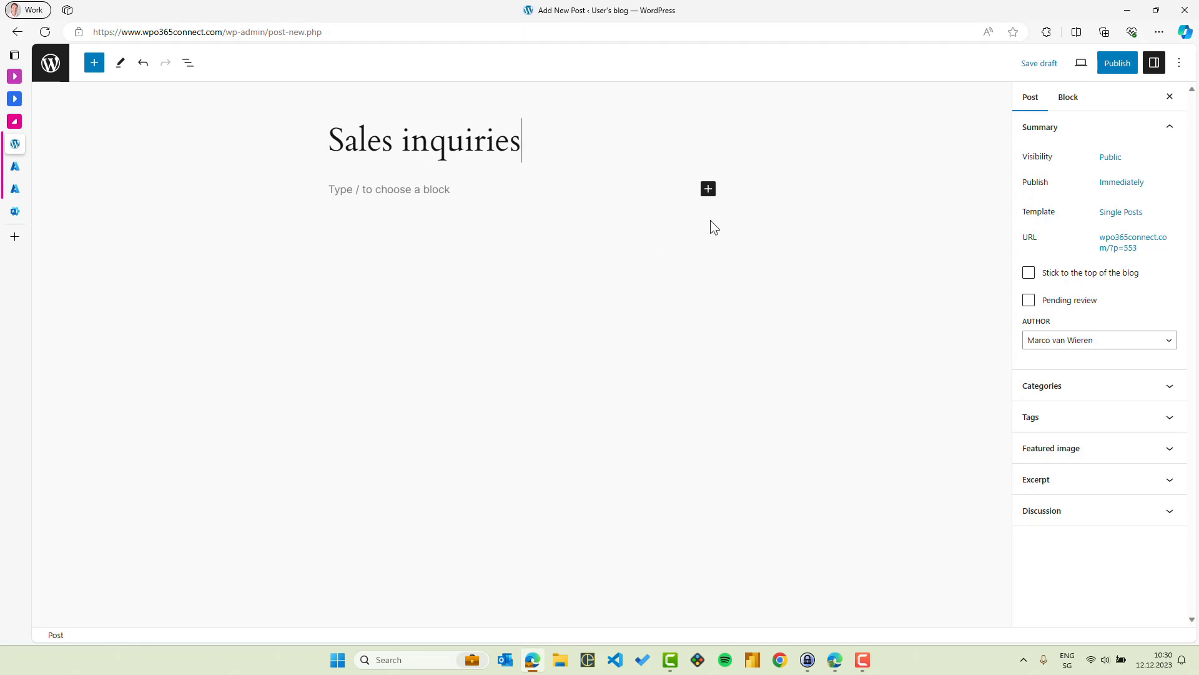
left_click(708, 189)
left_click(747, 278)
key("ctrl+v")
- Publish the Sales inquiries post and view it live
left_click(1118, 67)
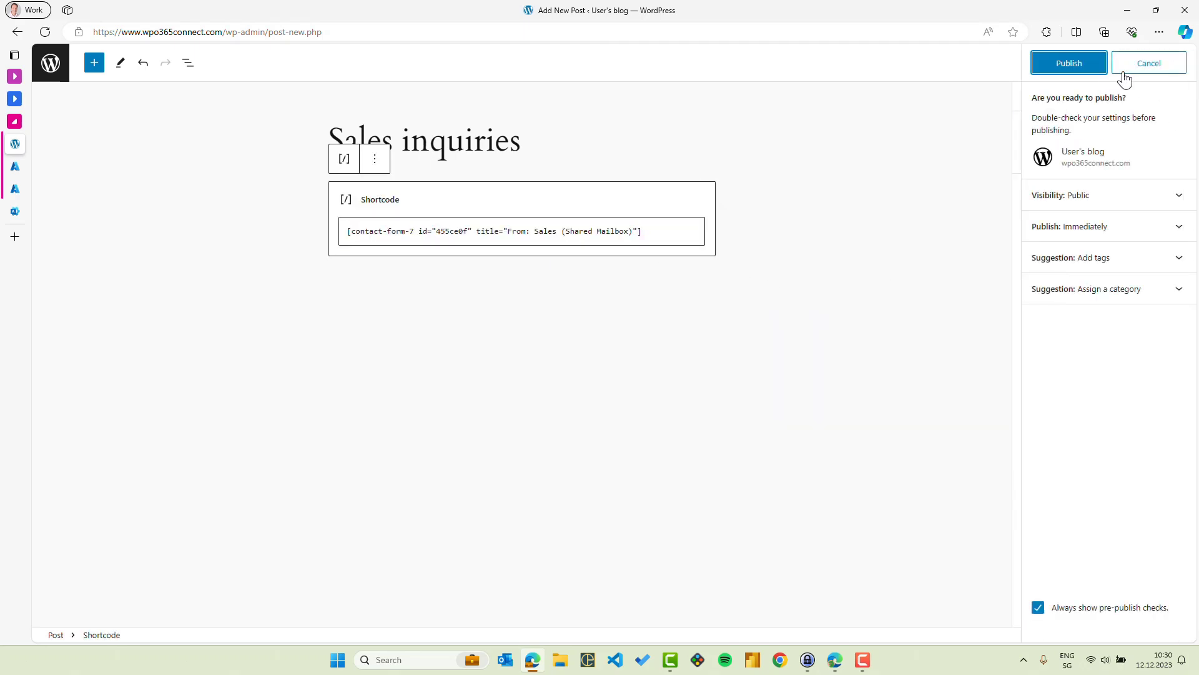
left_click(1086, 67)
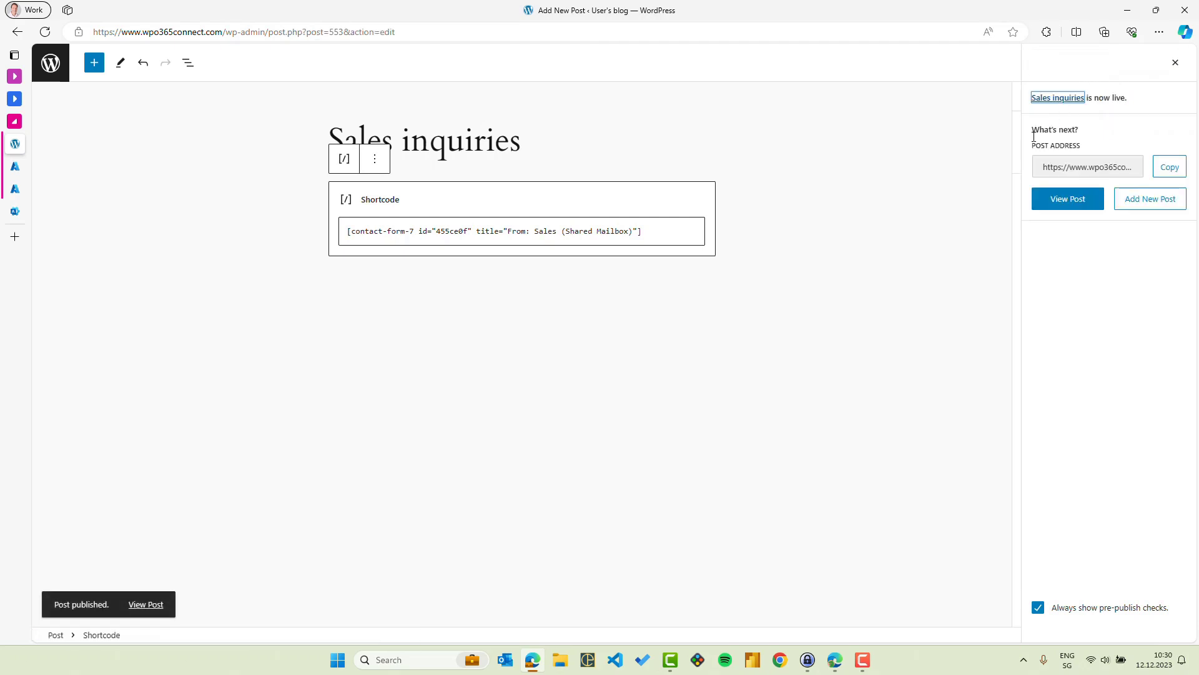
left_click(150, 605)
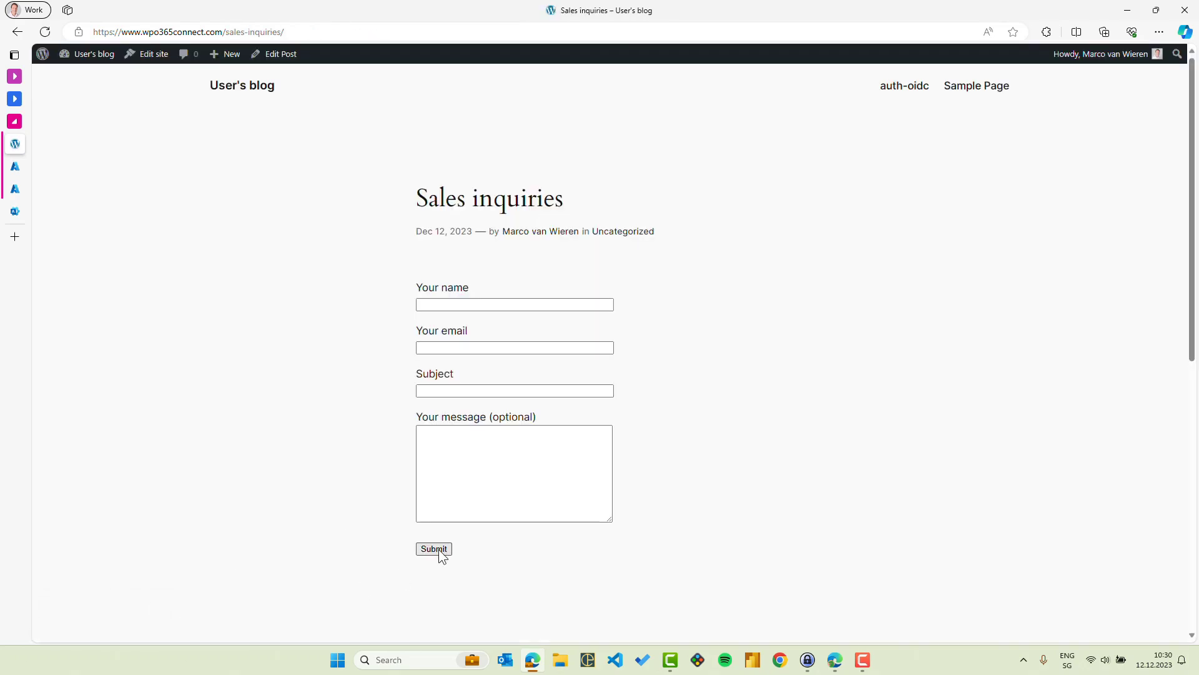
- Submit the form with a test name and e-mail, subject 'Sales inquiry' and message 'My question is ...'
left_click(446, 309)
type("Max Demo")
key("Tab")
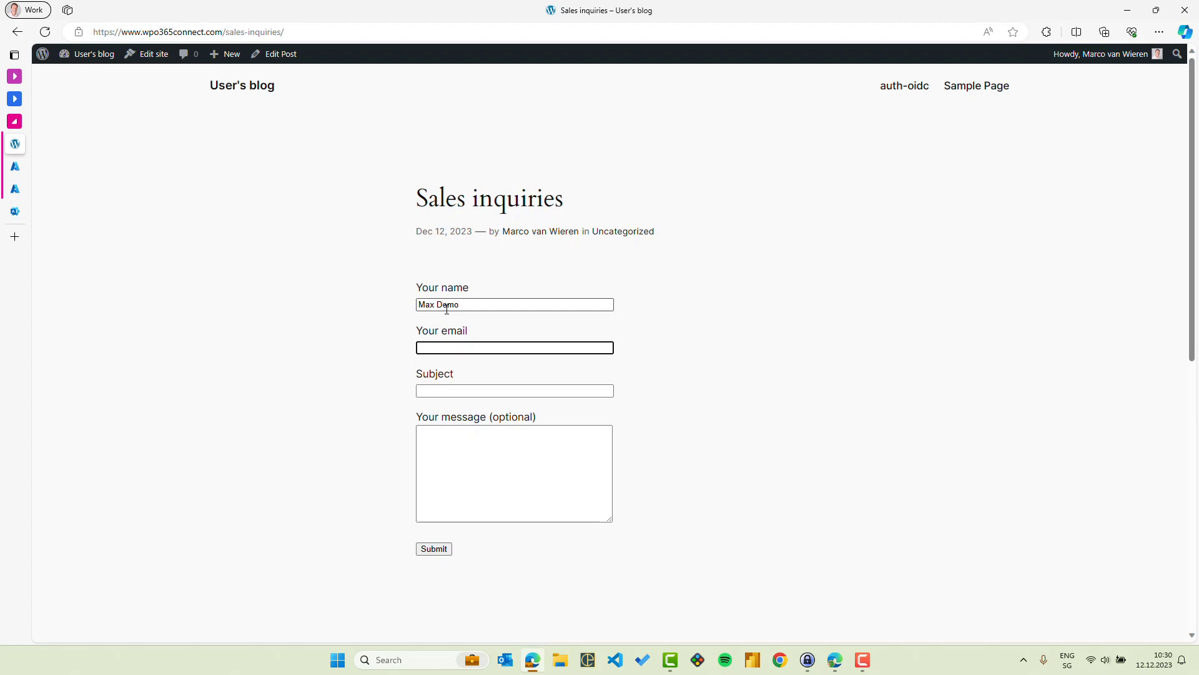
key("Tab")
type("S")
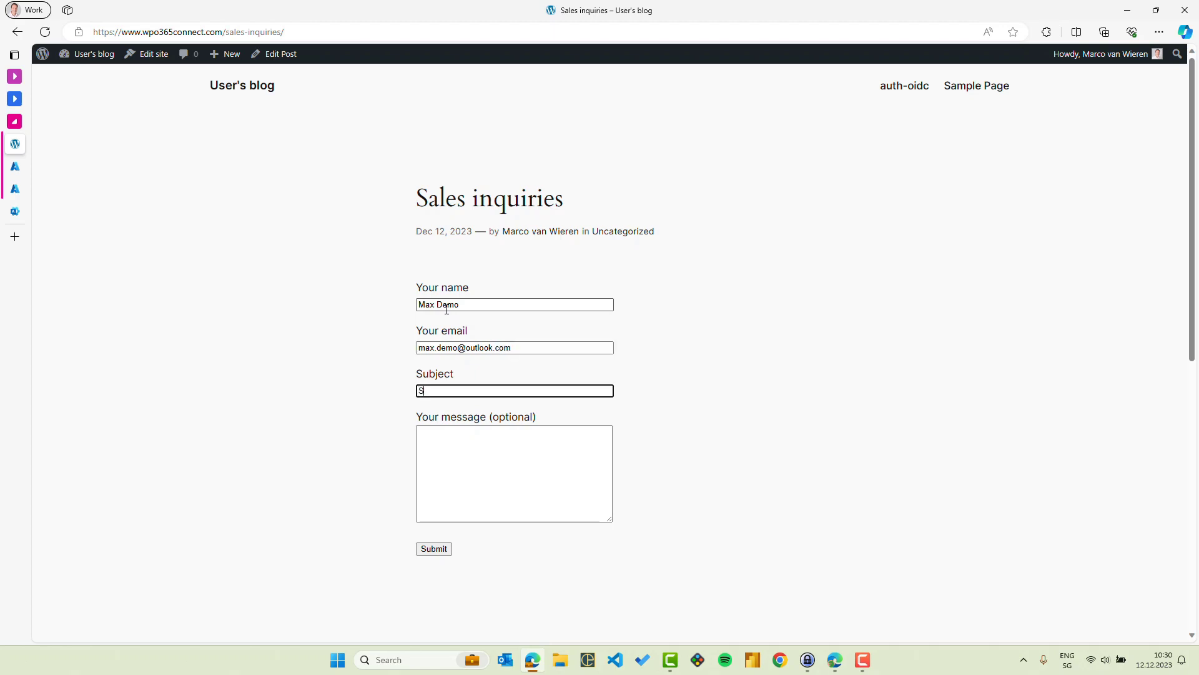
type("ales inu")
type("uir")
type("y")
key("Tab")
type("My question ")
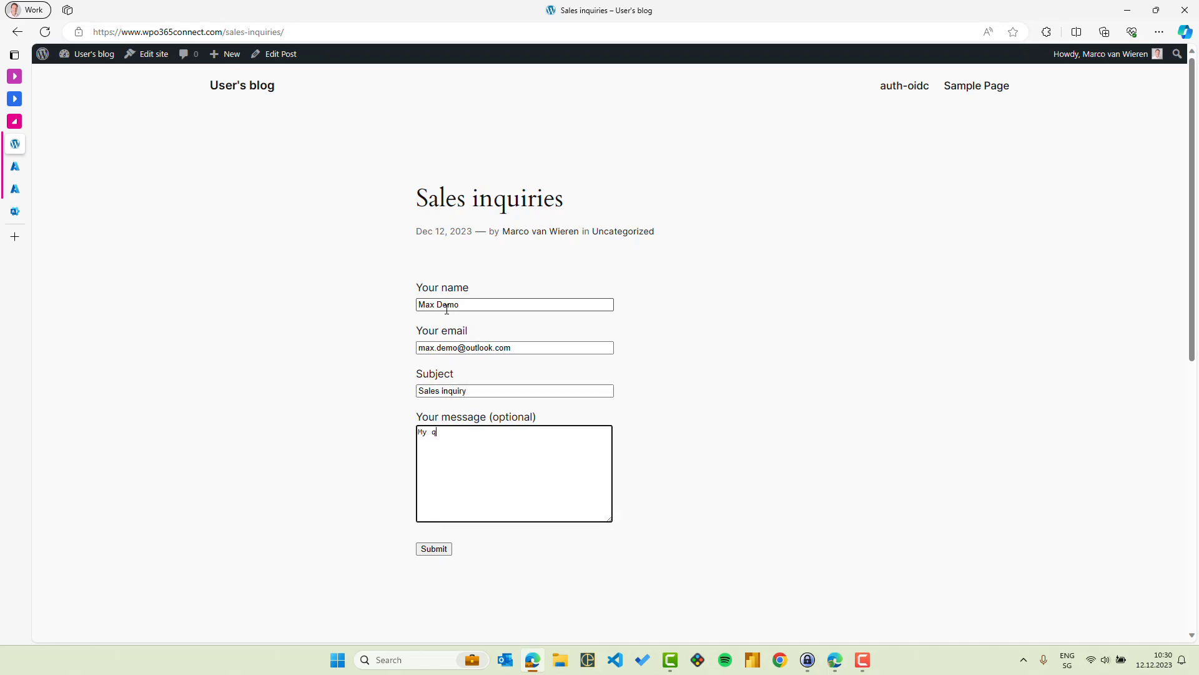
type("is ...")
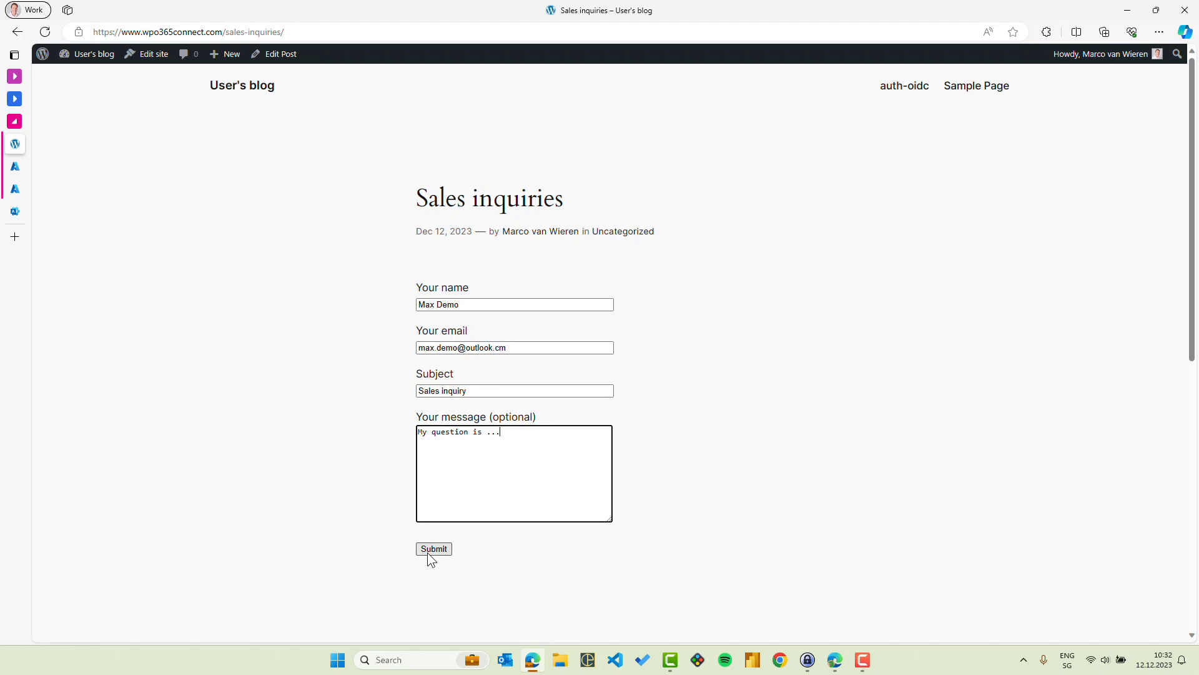
left_click(430, 553)
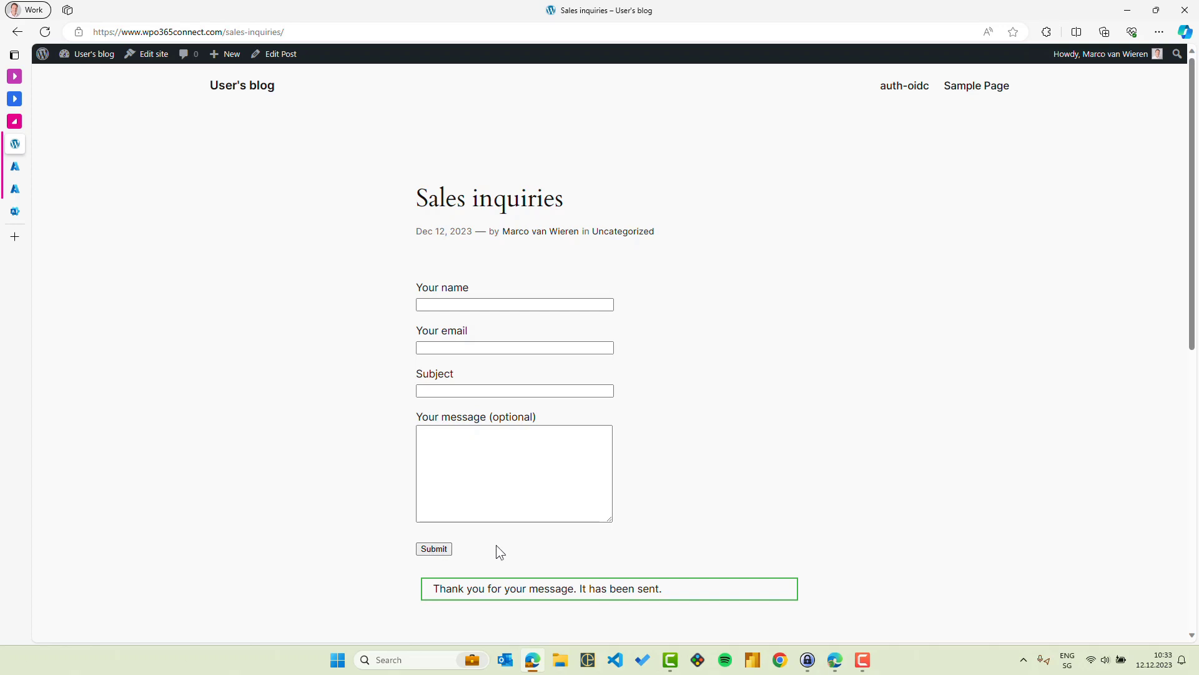
- Open the new contact-form 'Sales inquiry' email from Sales Inquiries in the Outlook inbox
left_click(835, 660)
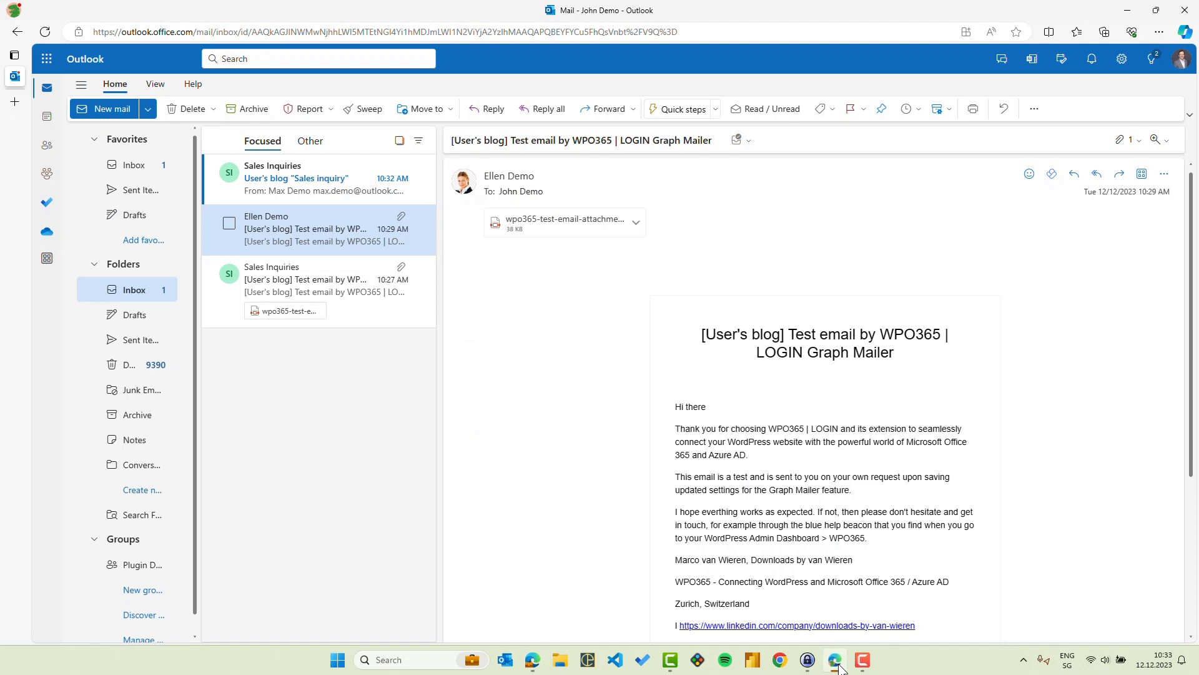
left_click(311, 190)
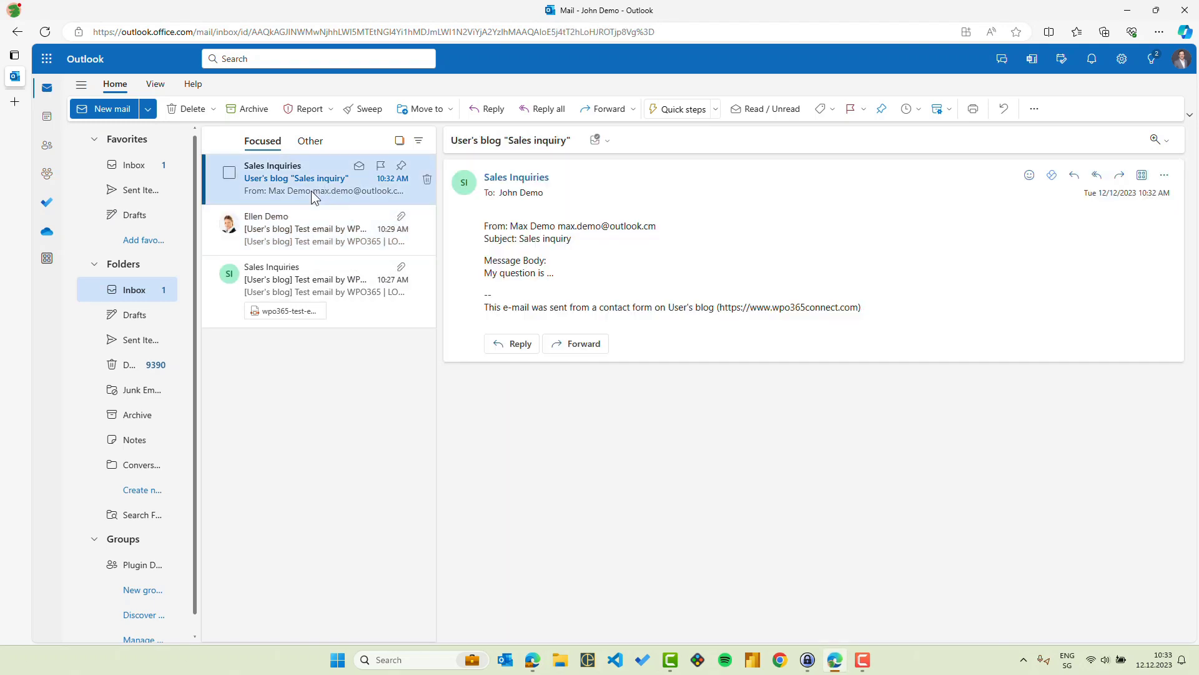